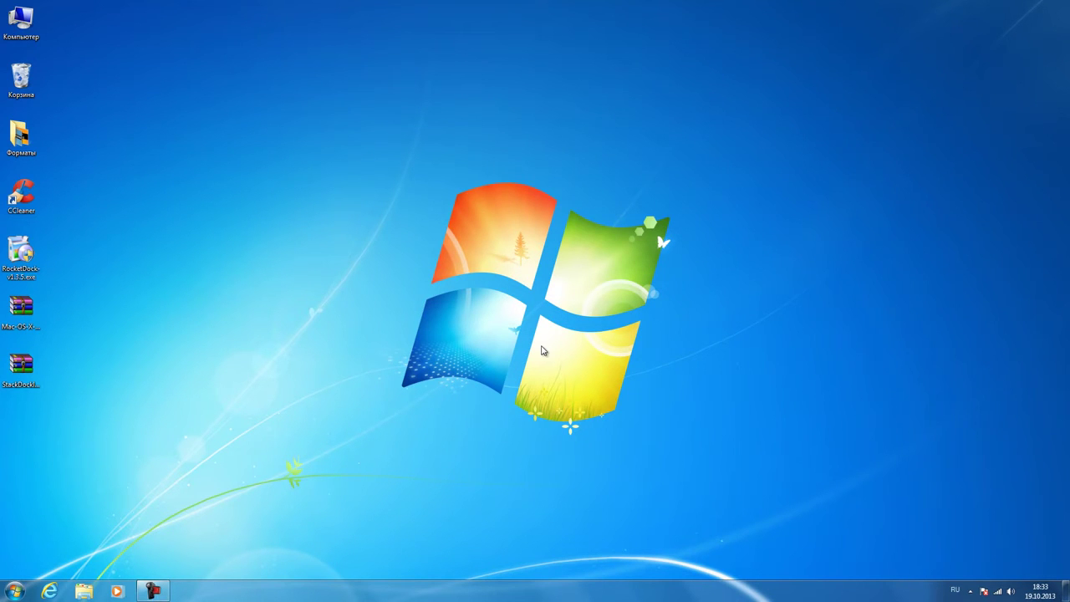
Start the RocketDock 1.3.5 installer in Russian and accept the licence agreement.
{"action": "double_click", "coordinate": [12, 259]}
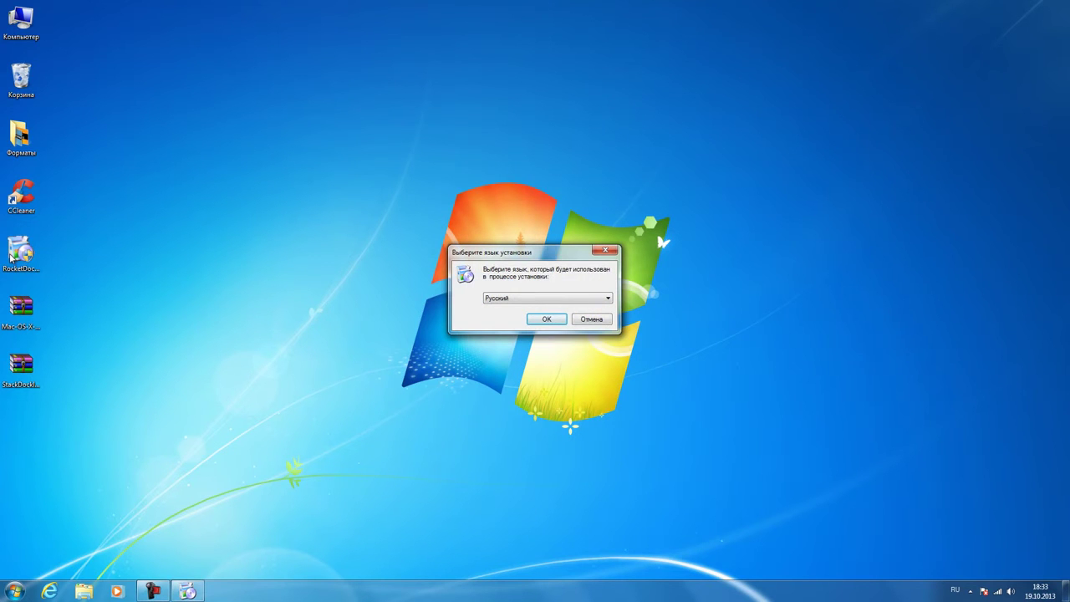
{"action": "key", "text": "Return"}
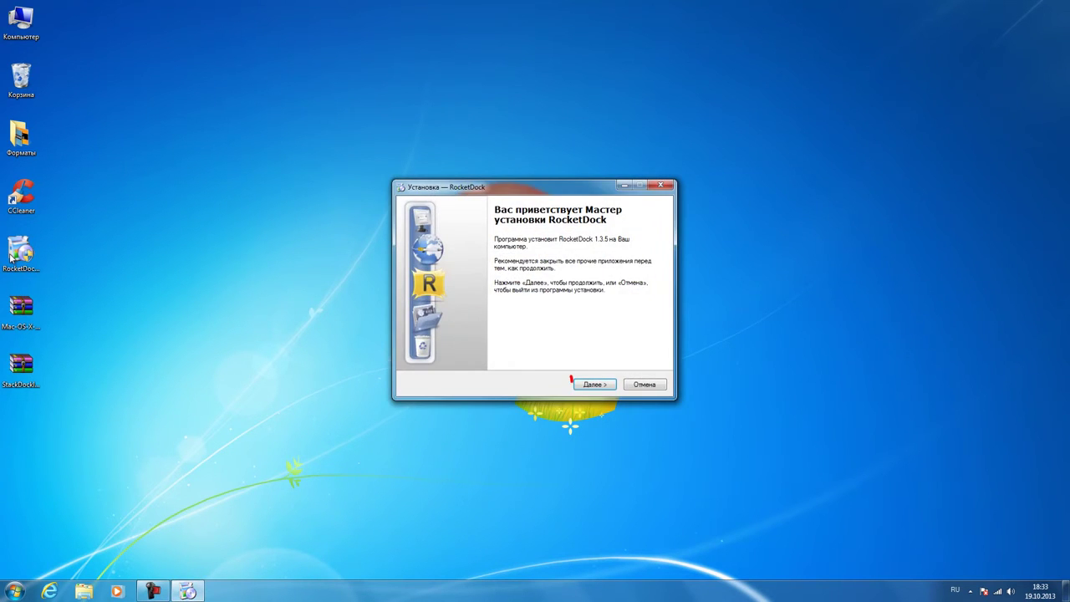
{"action": "key", "text": "Return"}
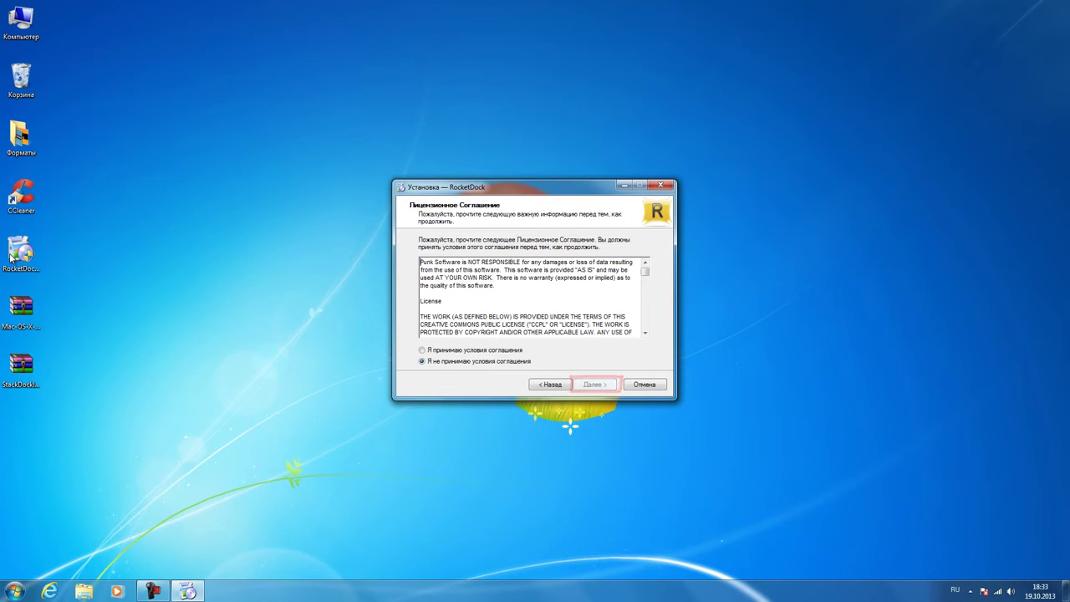
{"action": "key", "text": "Up"}
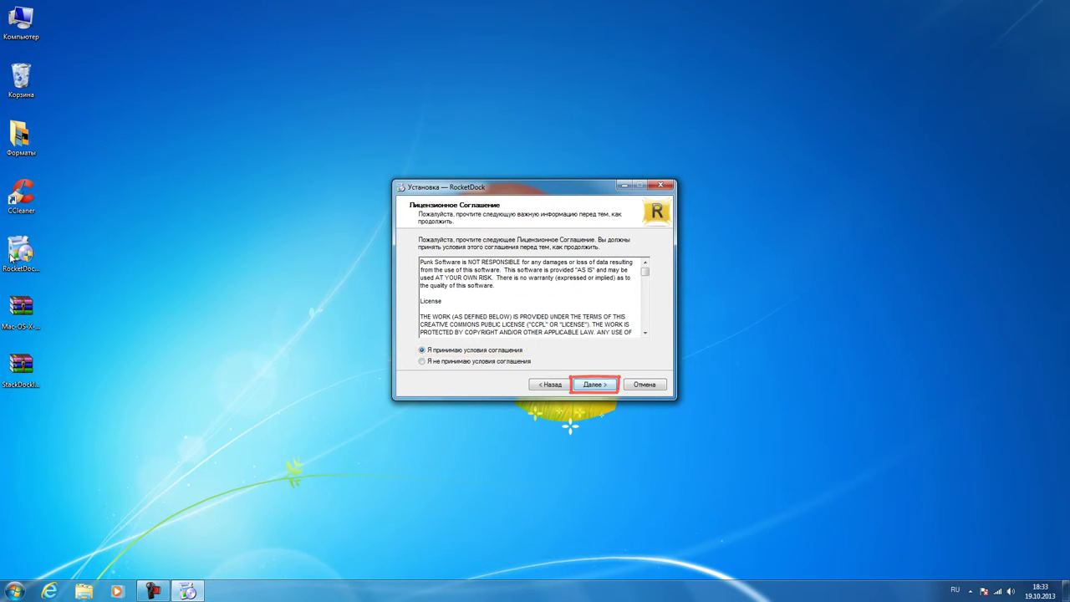
{"action": "key", "text": "Return"}
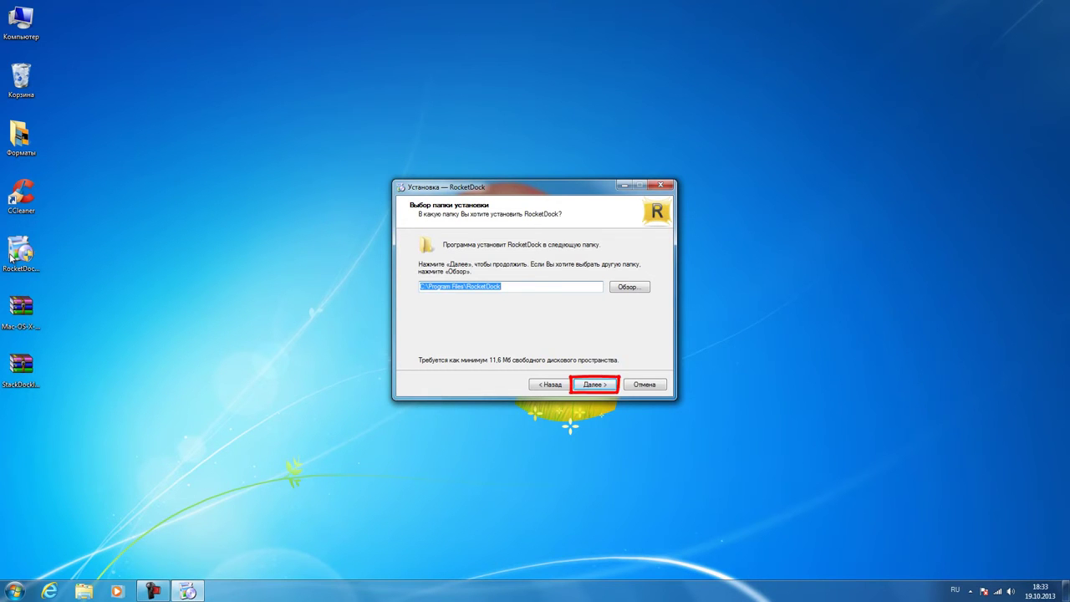
Install RocketDock into C:\Program Files\RocketDock with a desktop shortcut and finish the setup wizard.
{"action": "key", "text": "Return"}
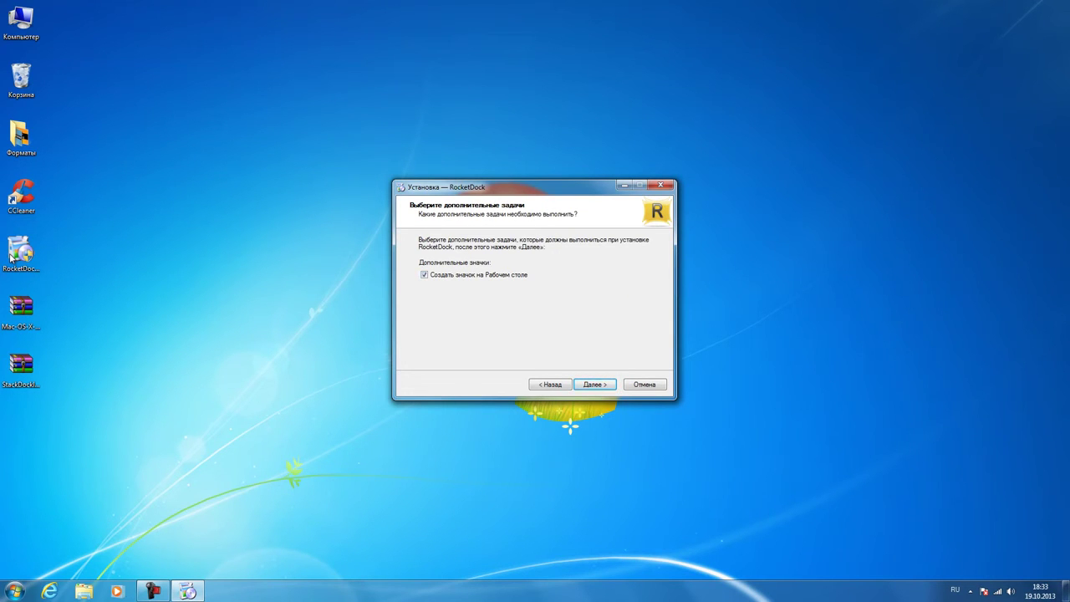
{"action": "key", "text": "Return"}
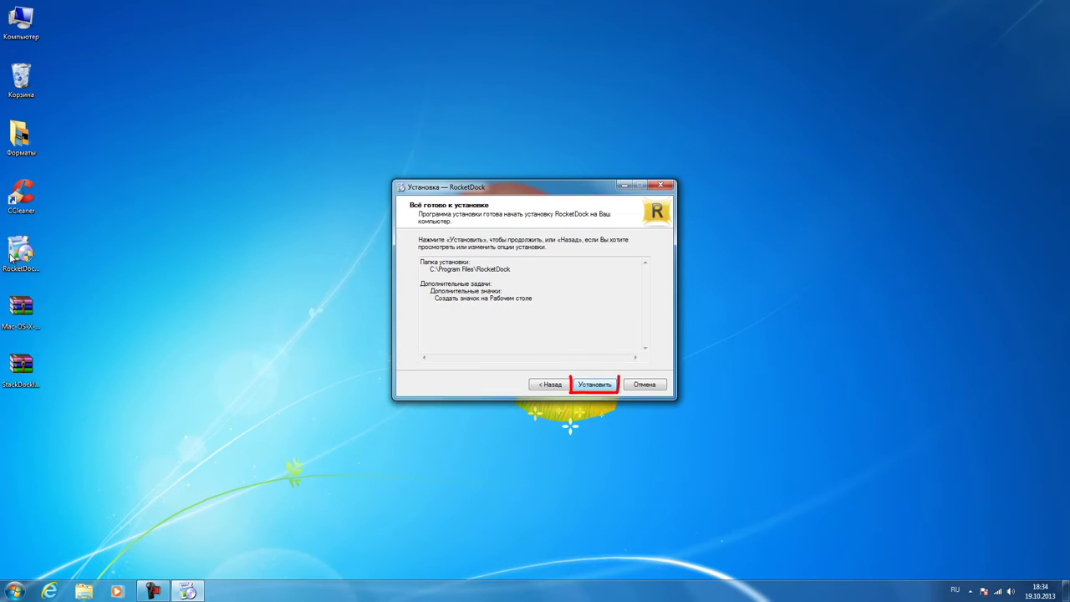
{"action": "key", "text": "Return"}
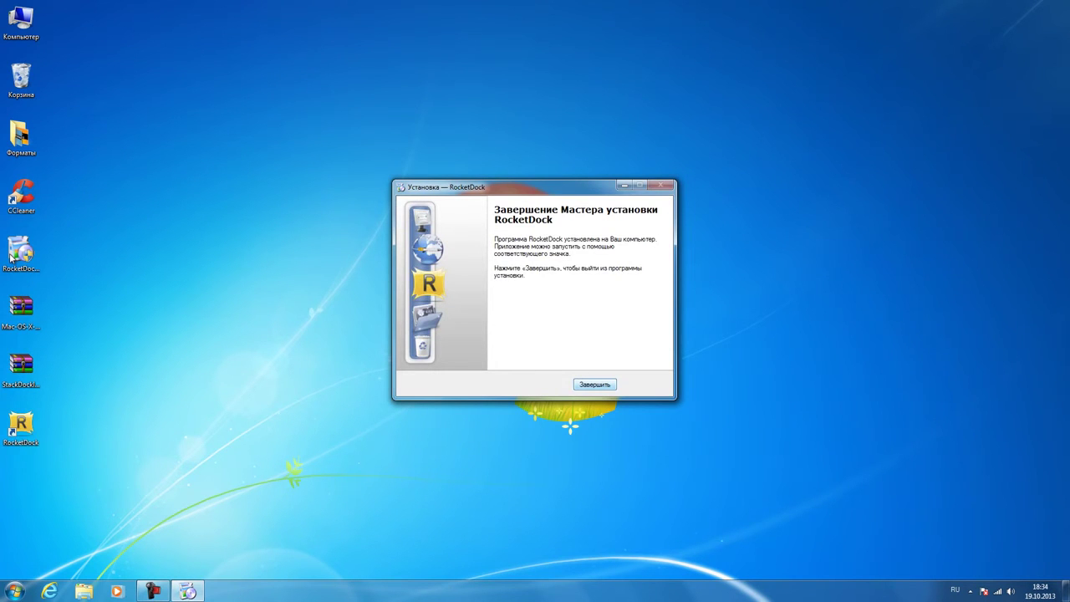
{"action": "key", "text": "Return"}
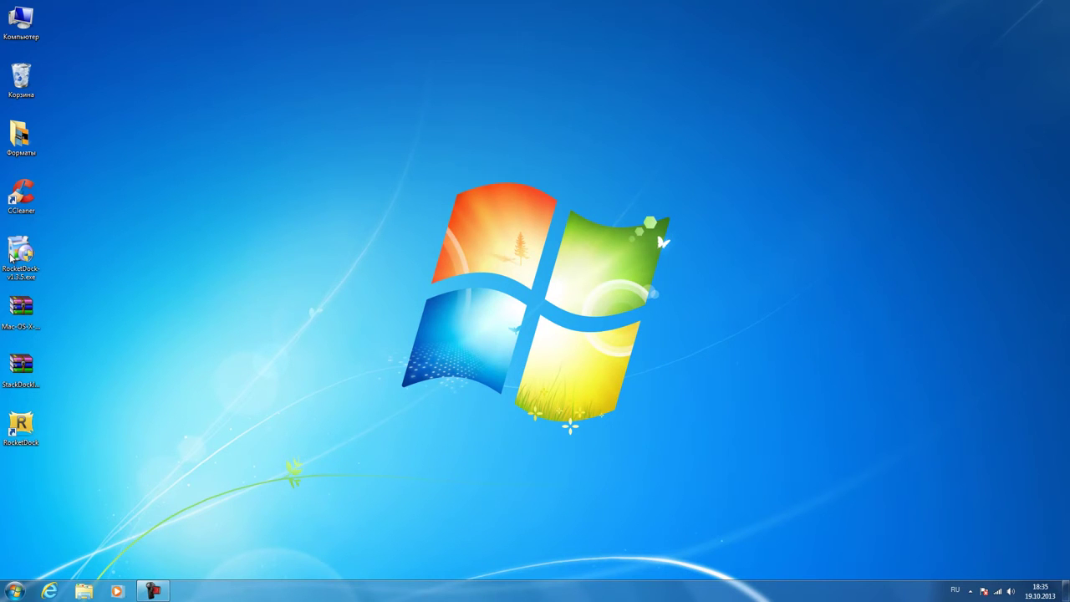
Go to the file location of the RocketDock shortcut and set RocketDock.exe to always run as administrator.
{"action": "right_click", "coordinate": [27, 421]}
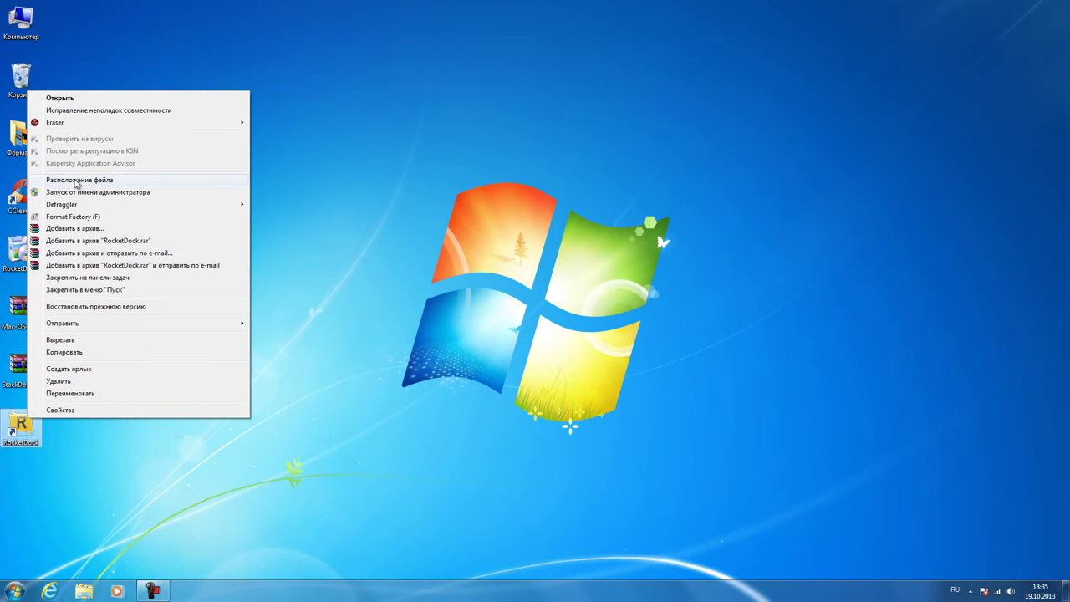
{"action": "left_click", "coordinate": [76, 180]}
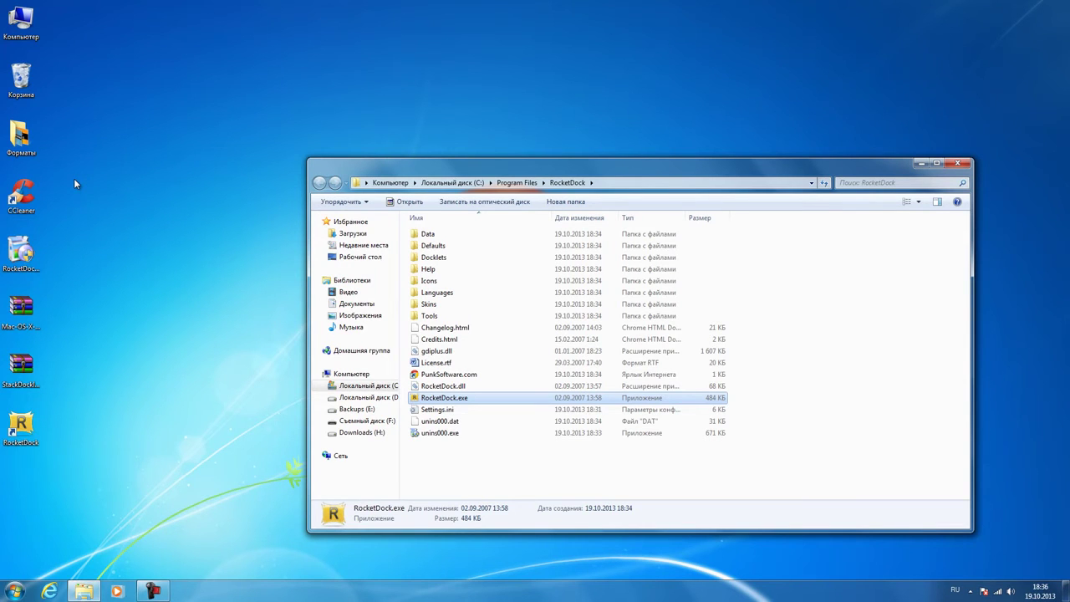
{"action": "right_click", "coordinate": [452, 401]}
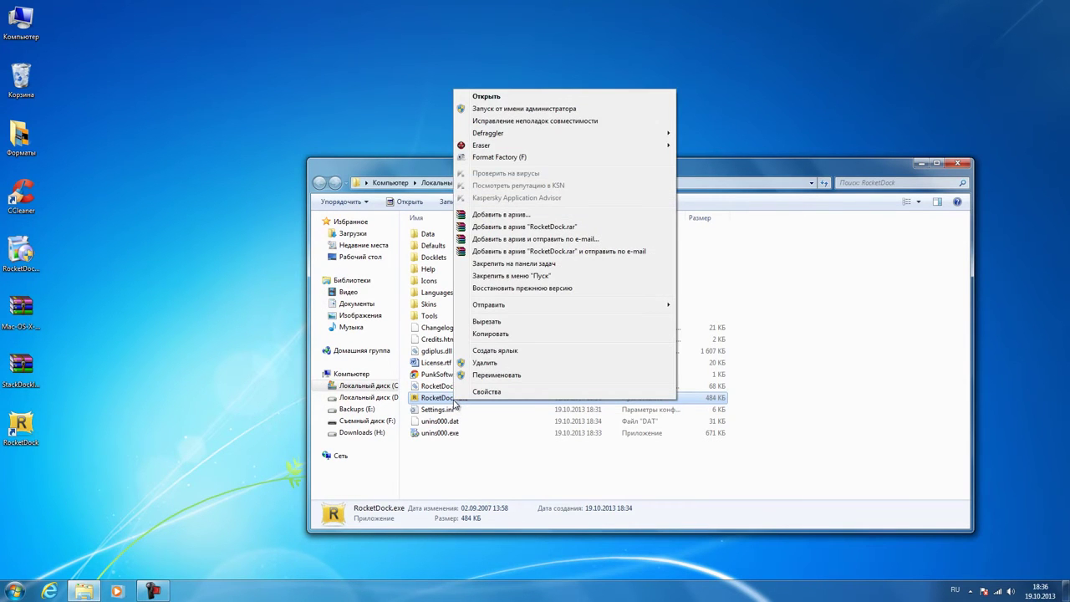
{"action": "left_click", "coordinate": [462, 392]}
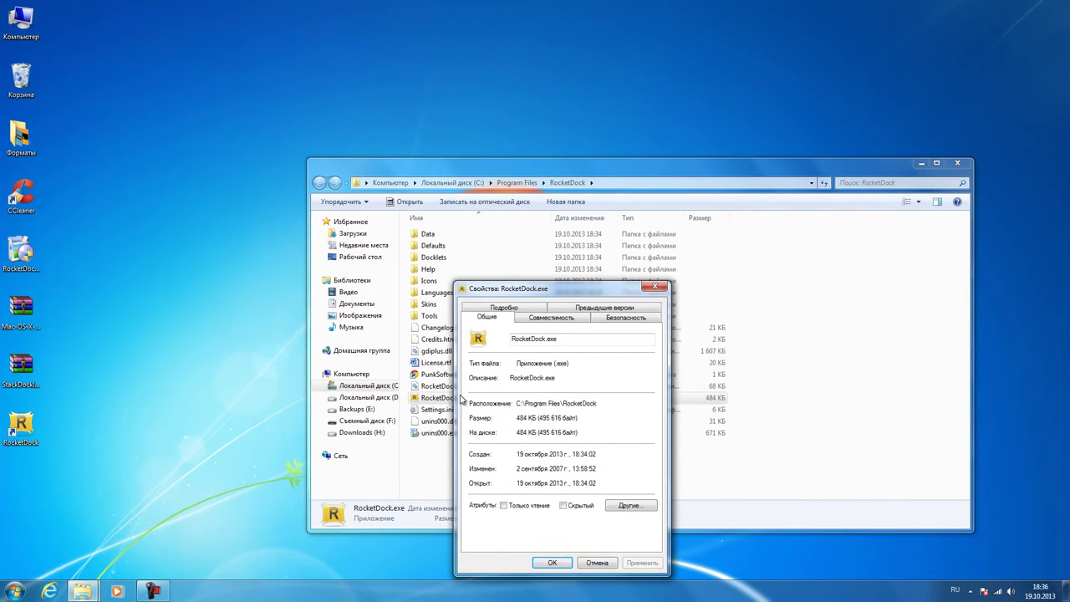
{"action": "left_click", "coordinate": [565, 319]}
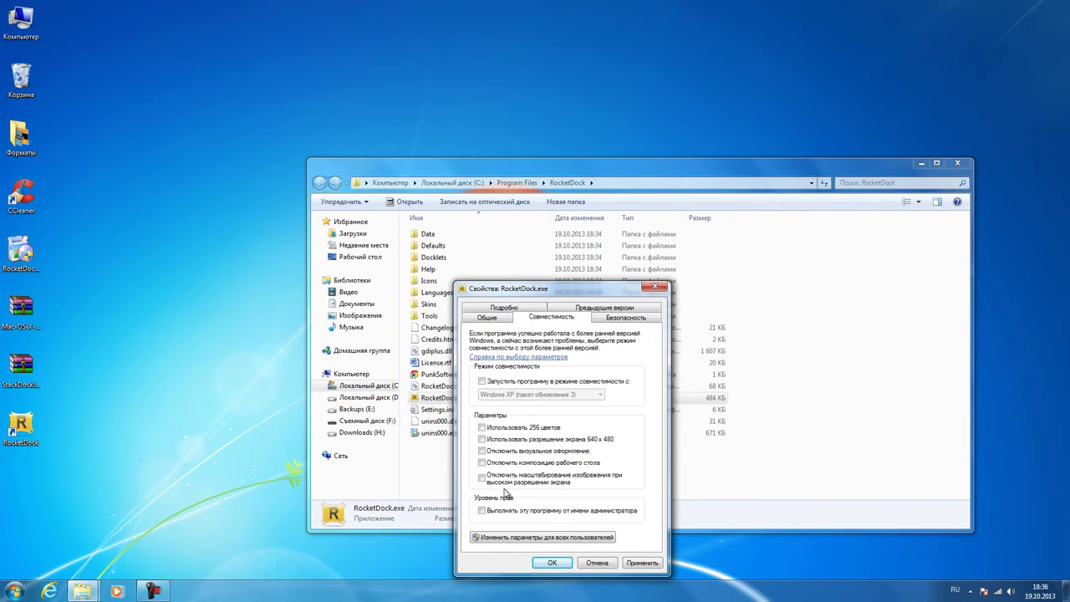
{"action": "left_click", "coordinate": [507, 516]}
{"action": "left_click", "coordinate": [551, 562]}
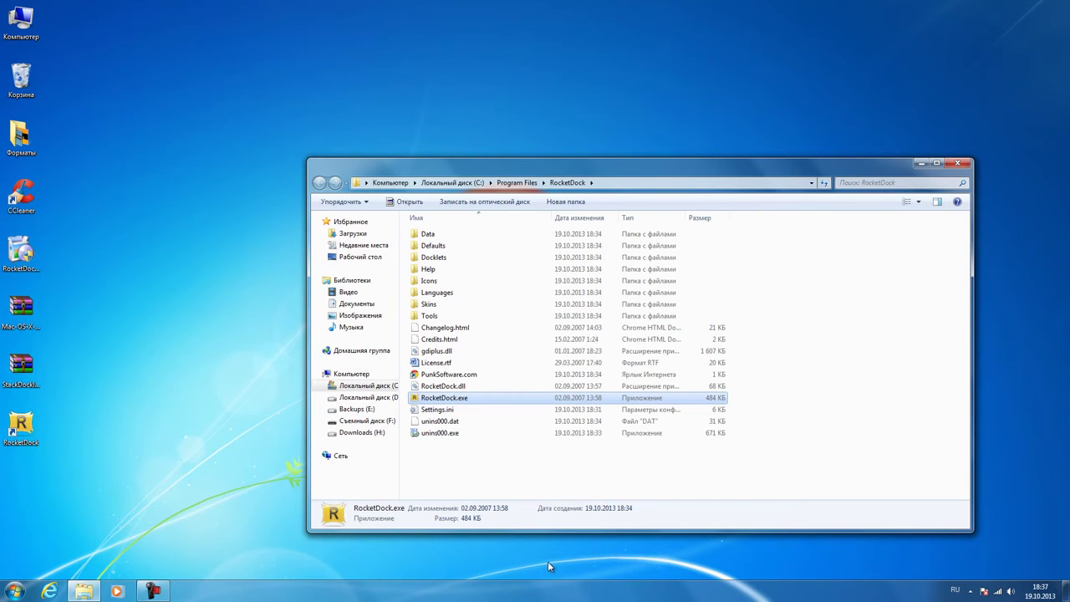
Grant the Users group (Пользователи) full control of the RocketDock folder in Program Files through its security permissions.
{"action": "left_click", "coordinate": [517, 183]}
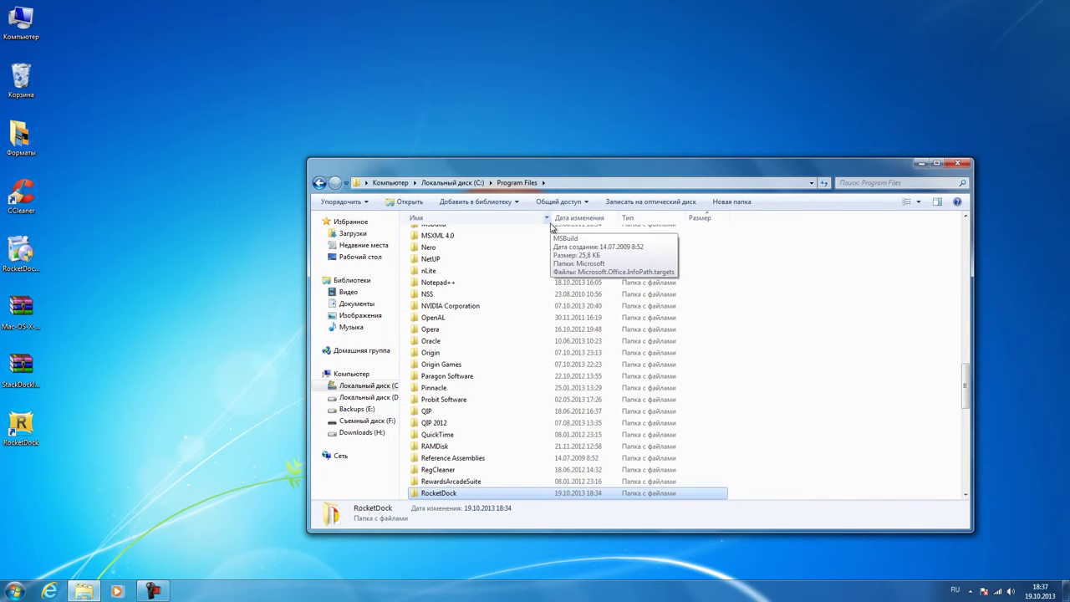
{"action": "right_click", "coordinate": [455, 496]}
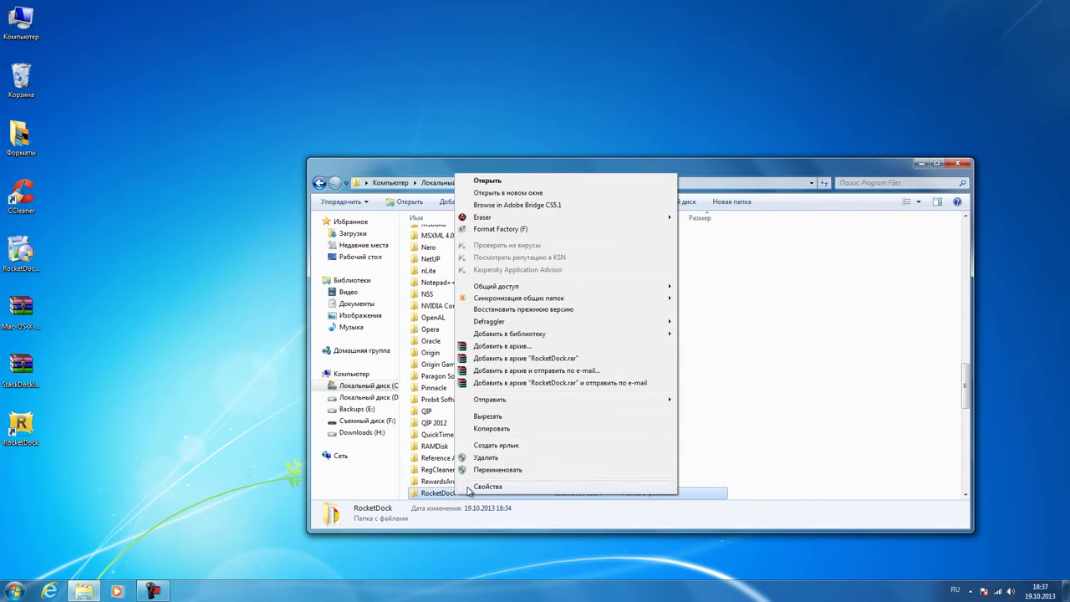
{"action": "left_click", "coordinate": [485, 487]}
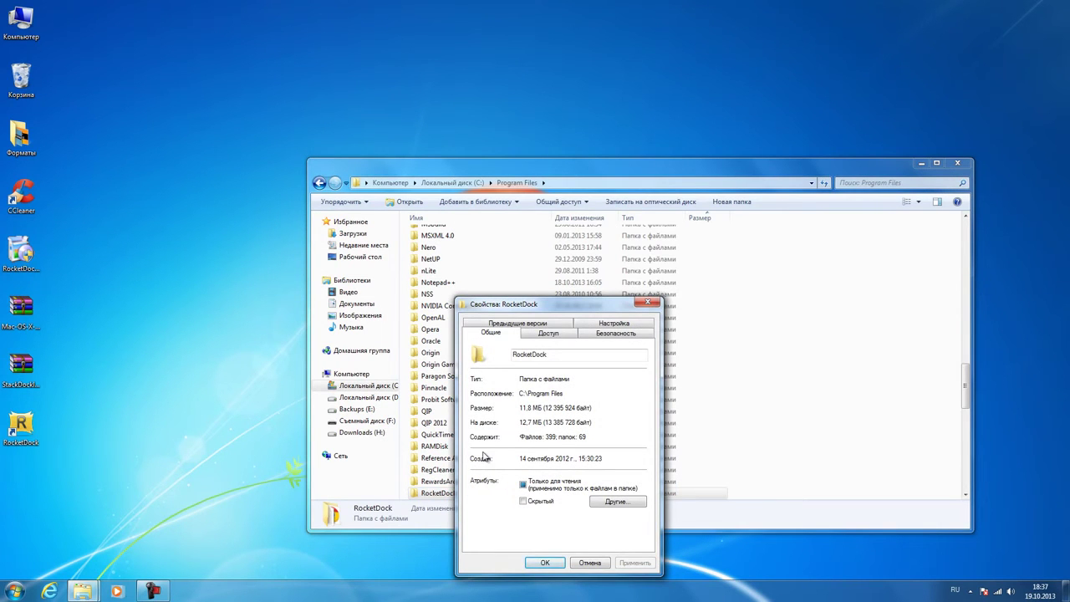
{"action": "left_click", "coordinate": [614, 334]}
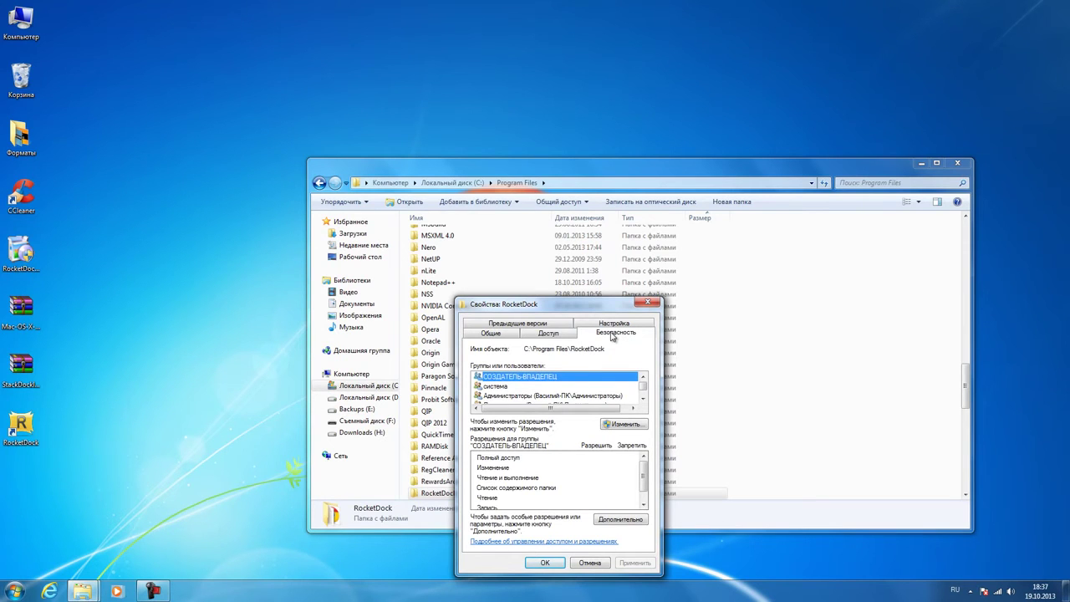
{"action": "left_click", "coordinate": [623, 424]}
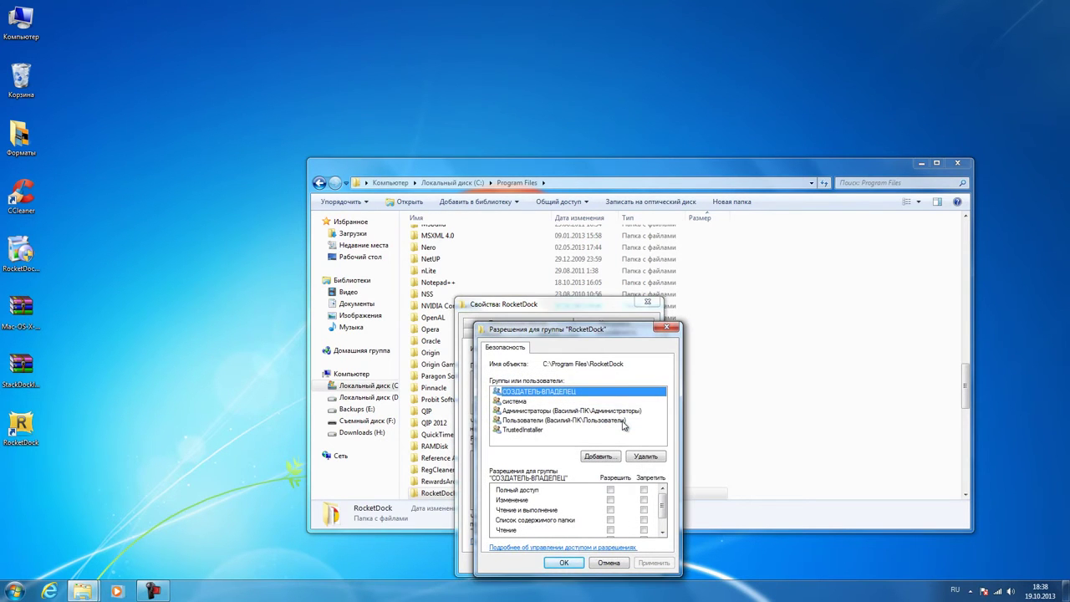
{"action": "left_click", "coordinate": [623, 420]}
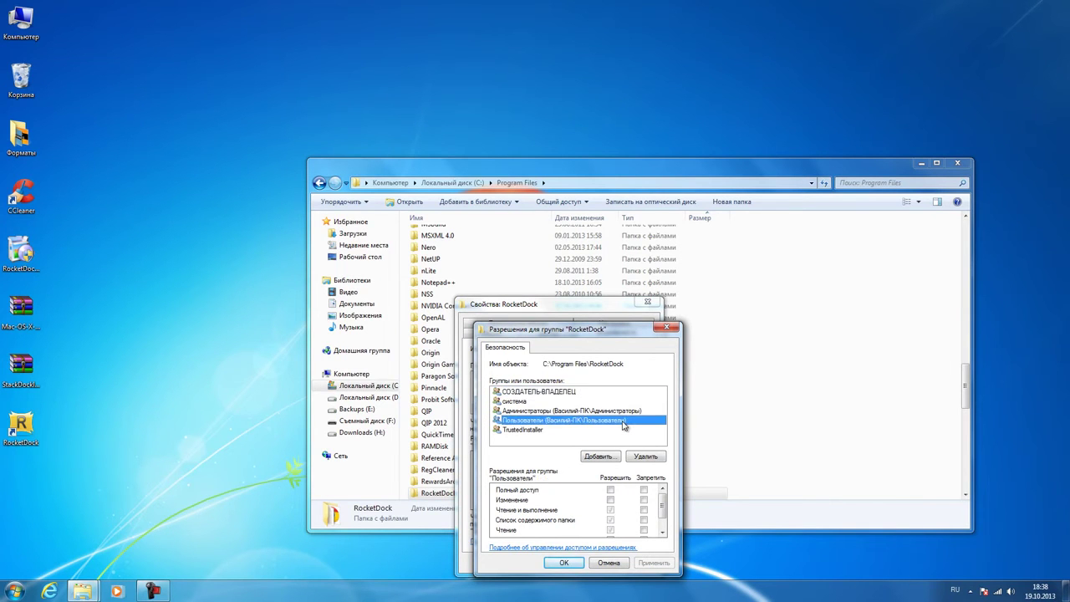
{"action": "key", "text": "Tab"}
{"action": "key", "text": "Tab"}
{"action": "key", "text": "Tab"}
{"action": "key", "text": "space"}
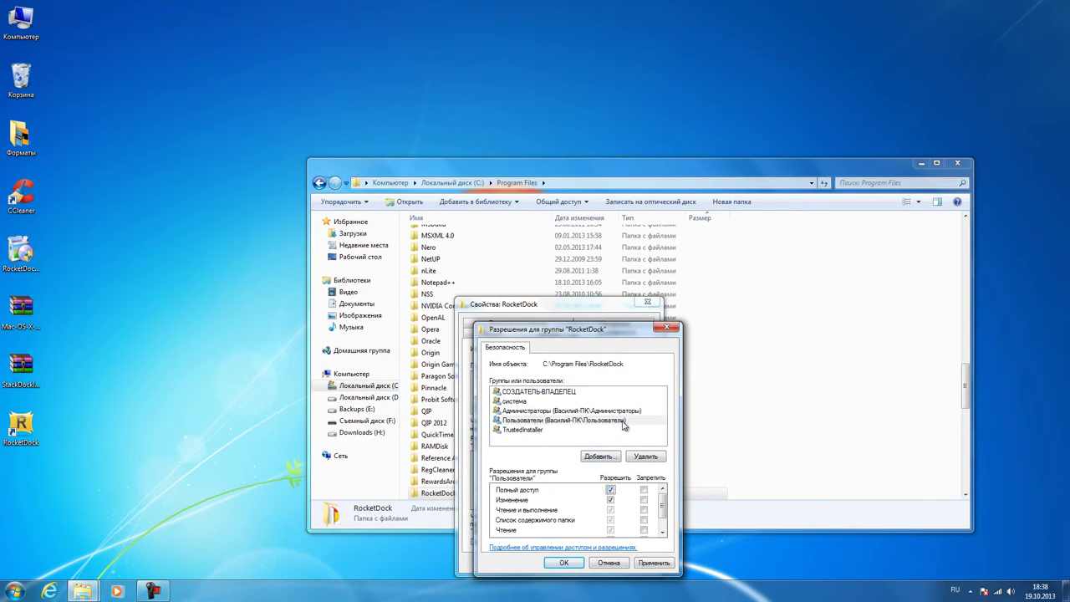
{"action": "left_click", "coordinate": [563, 563]}
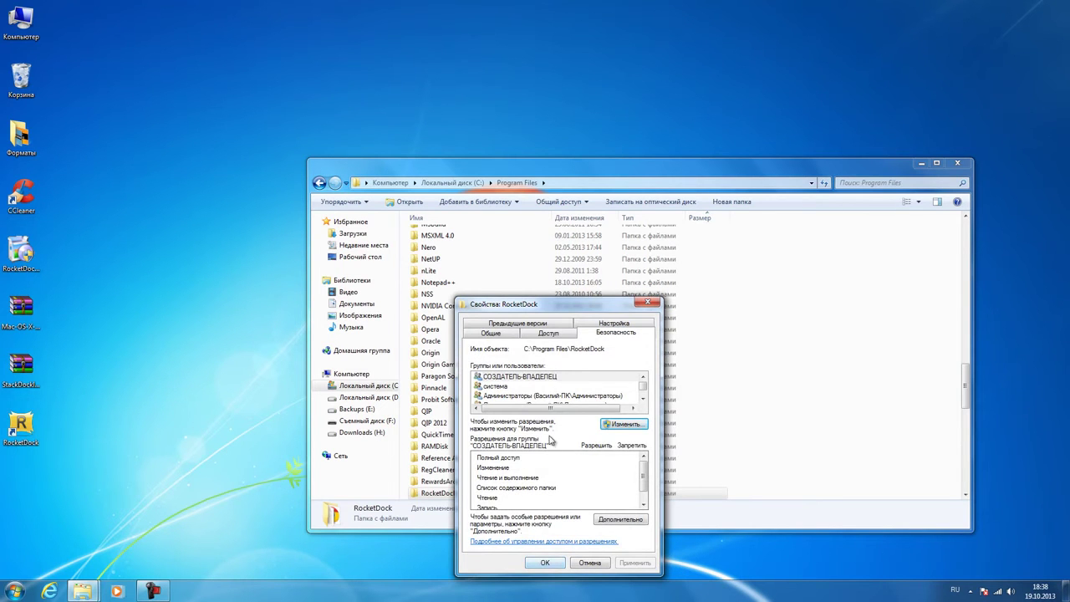
{"action": "left_click", "coordinate": [544, 562]}
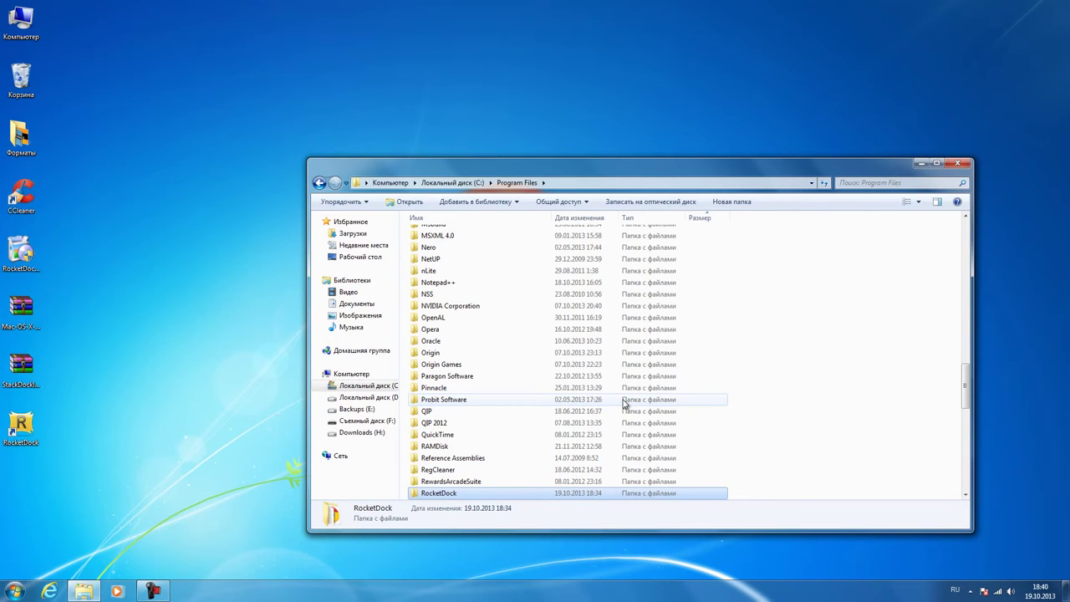
Launch RocketDock from its desktop shortcut and set the dock's screen position to Внизу.
{"action": "left_click_drag", "start_coordinate": [20, 428], "coordinate": [8, 422]}
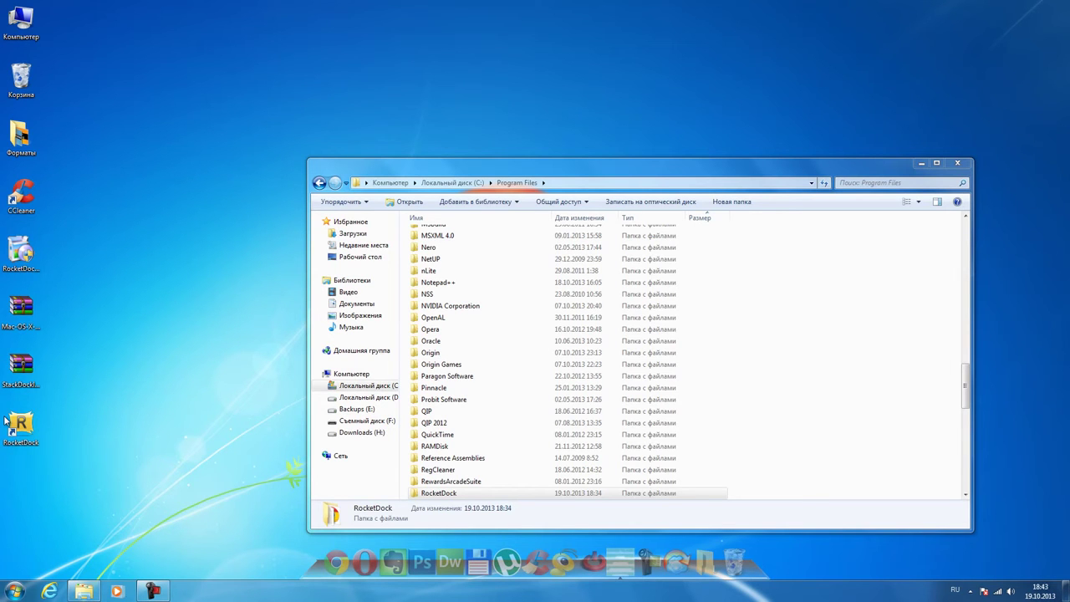
{"action": "right_click", "coordinate": [467, 566]}
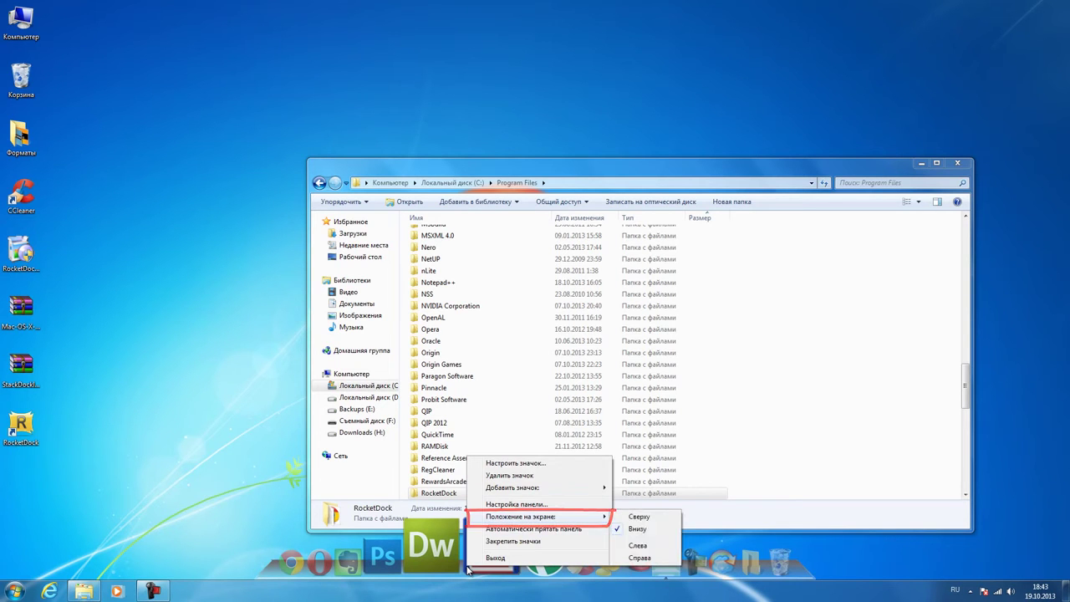
{"action": "left_click", "coordinate": [637, 528]}
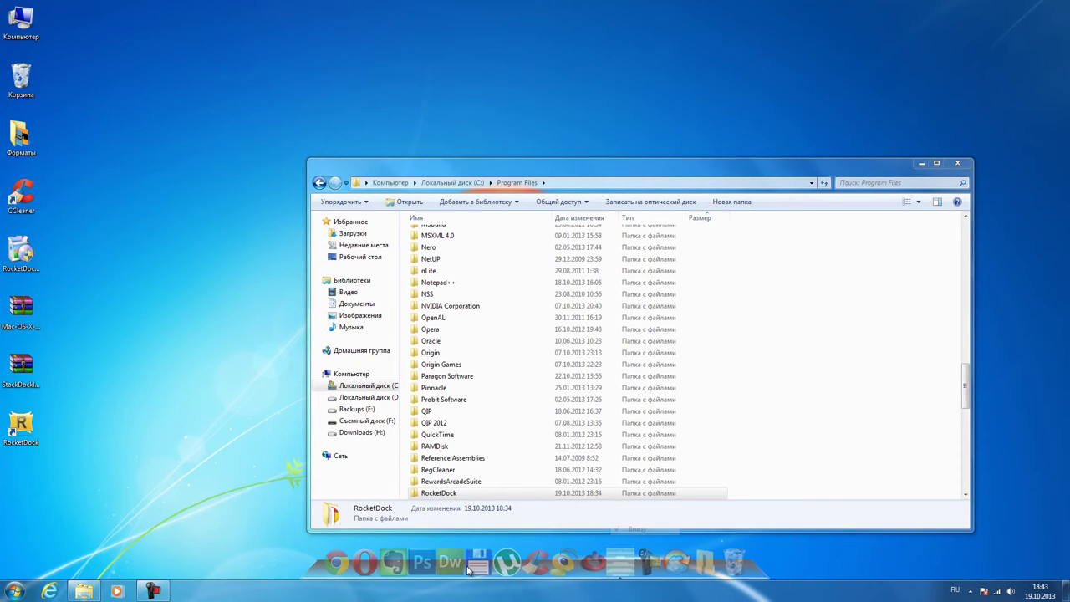
{"action": "left_click", "coordinate": [631, 533]}
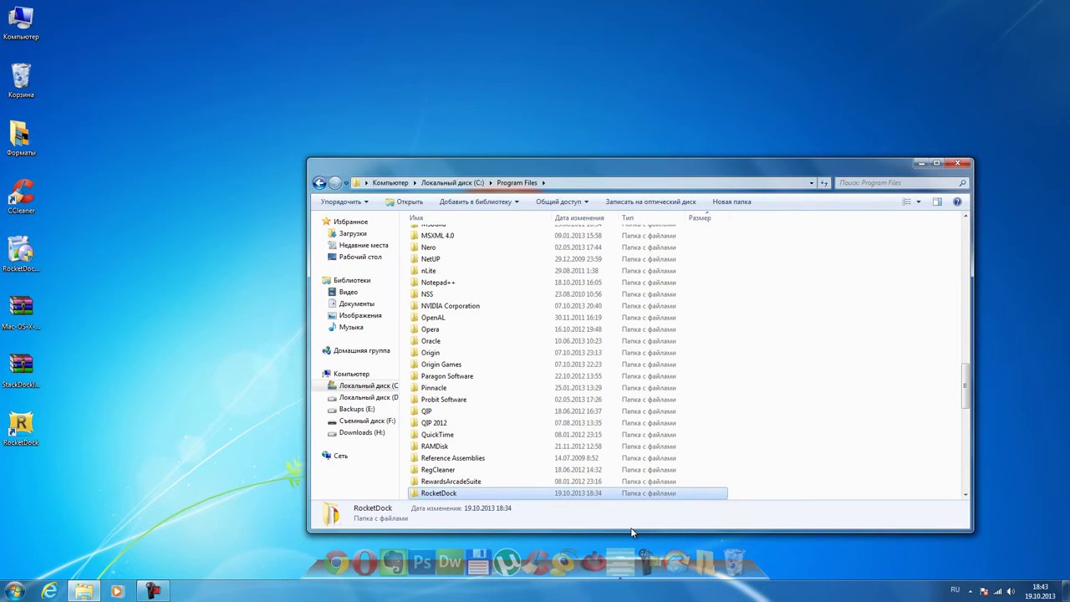
{"action": "left_click", "coordinate": [616, 577]}
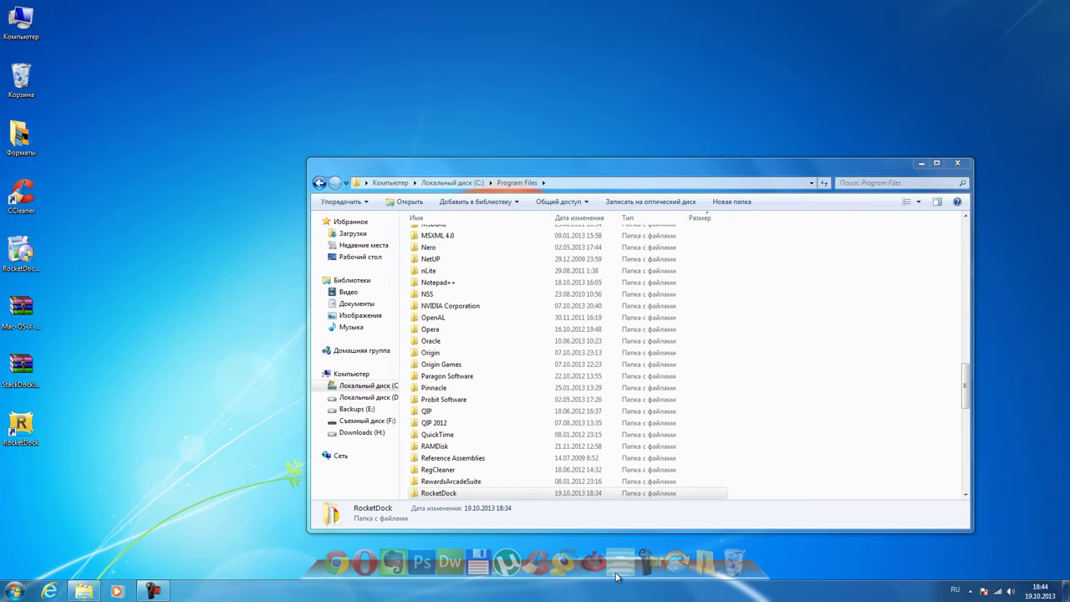
Open the dock's settings and examine the general (Общие) and icon (Значки) options.
{"action": "right_click", "coordinate": [564, 566]}
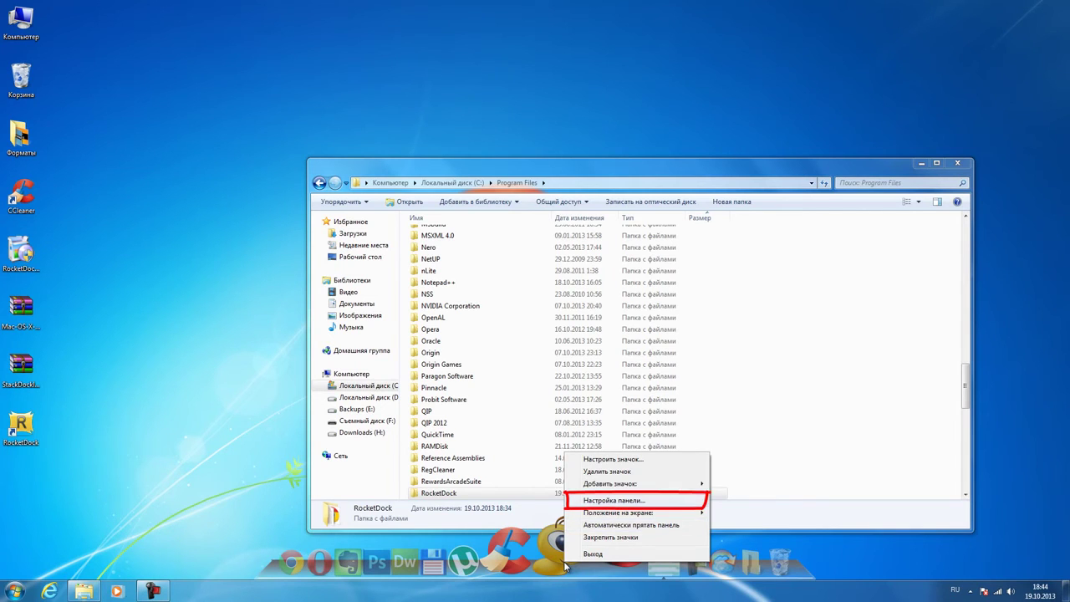
{"action": "left_click", "coordinate": [614, 500]}
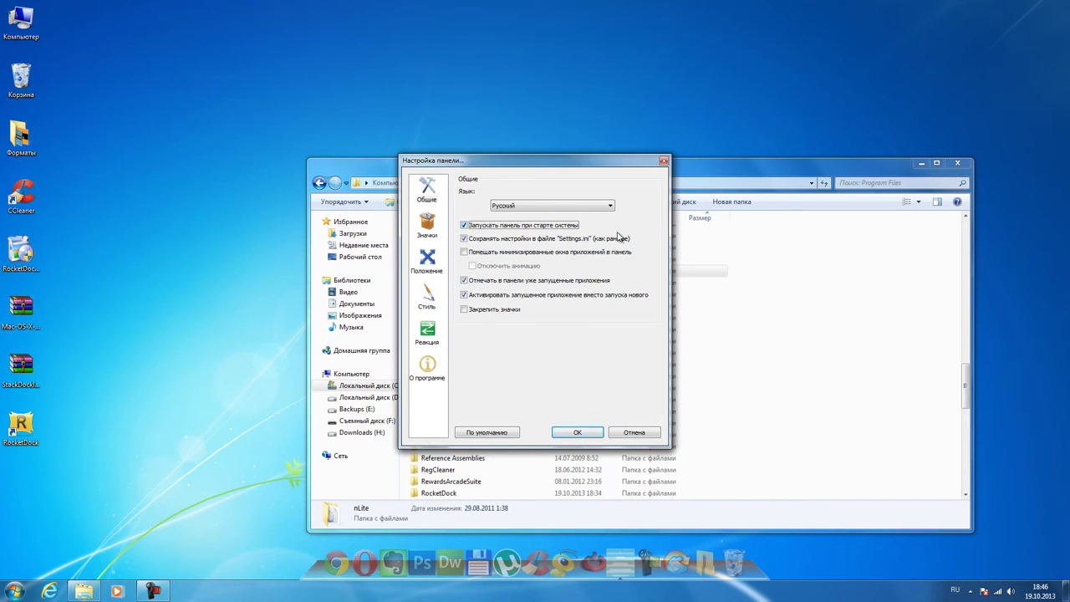
{"action": "key", "text": "shift+Tab"}
{"action": "key", "text": "Down"}
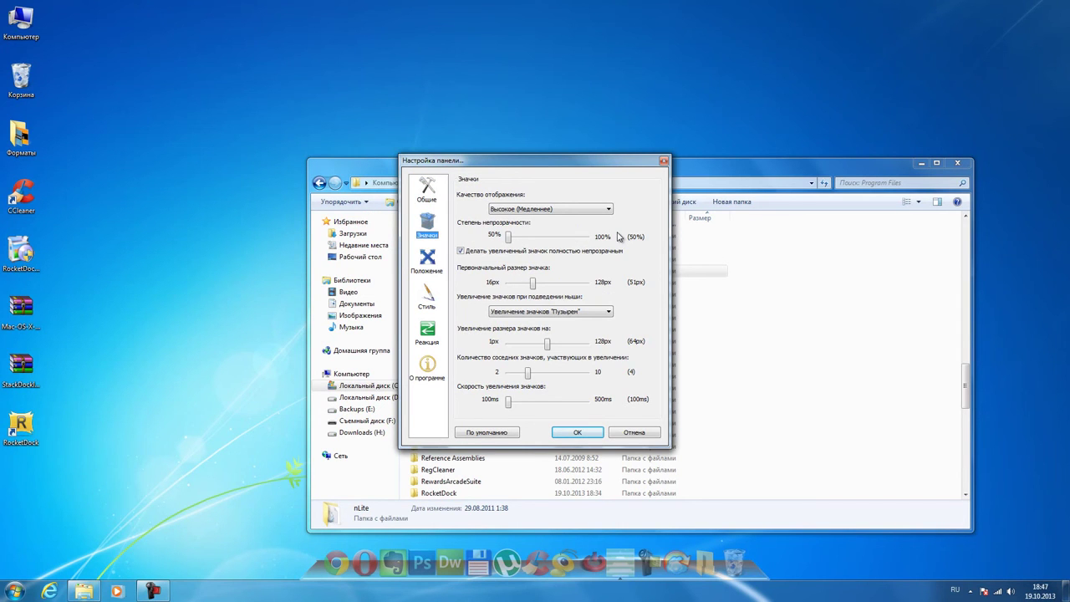
{"action": "key", "text": "Tab"}
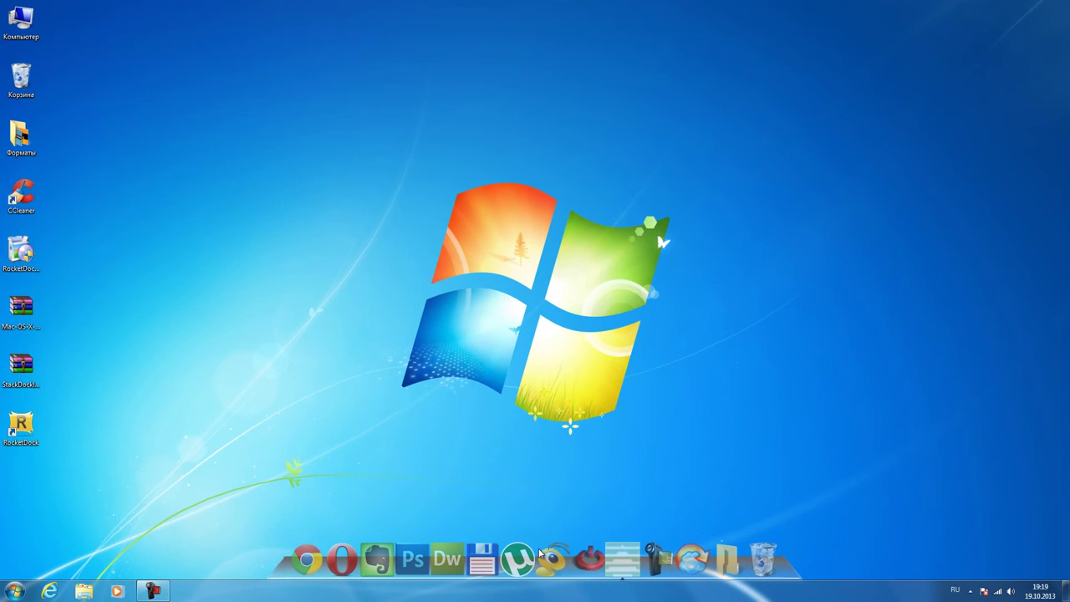
Add the CCleaner shortcut to the dock as a file icon, and also try placing it there straight from the desktop.
{"action": "right_click", "coordinate": [438, 551]}
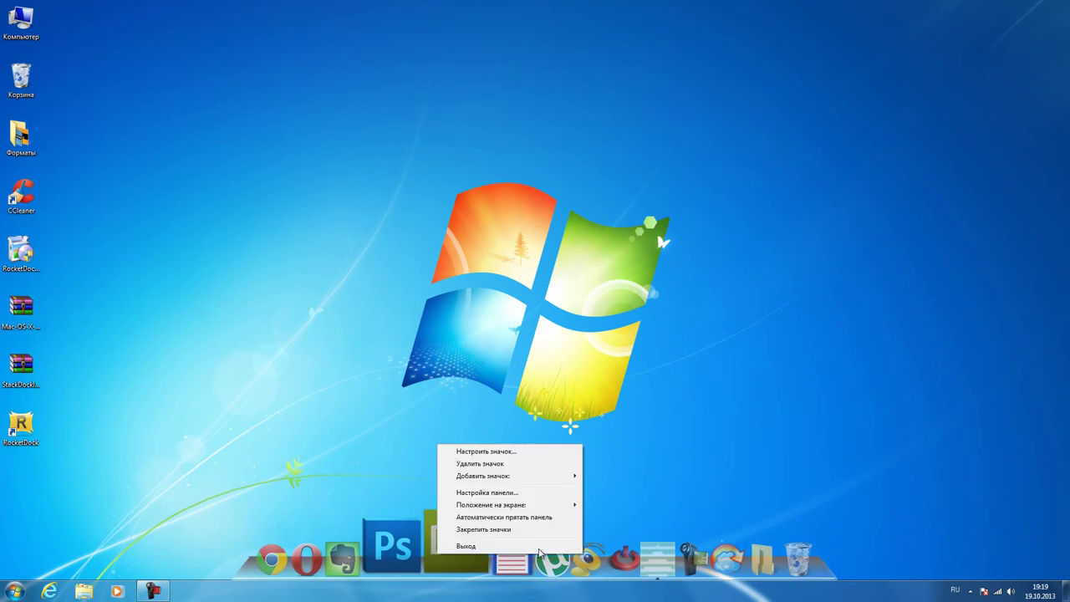
{"action": "key", "text": "Up"}
{"action": "key", "text": "Up"}
{"action": "key", "text": "Up"}
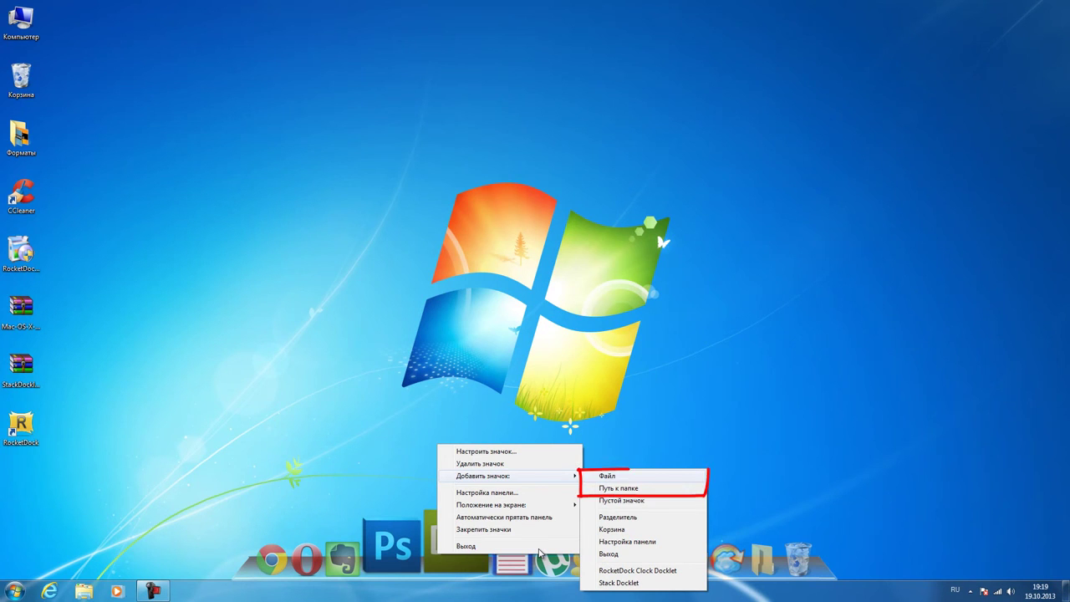
{"action": "key", "text": "Right"}
{"action": "key", "text": "Down"}
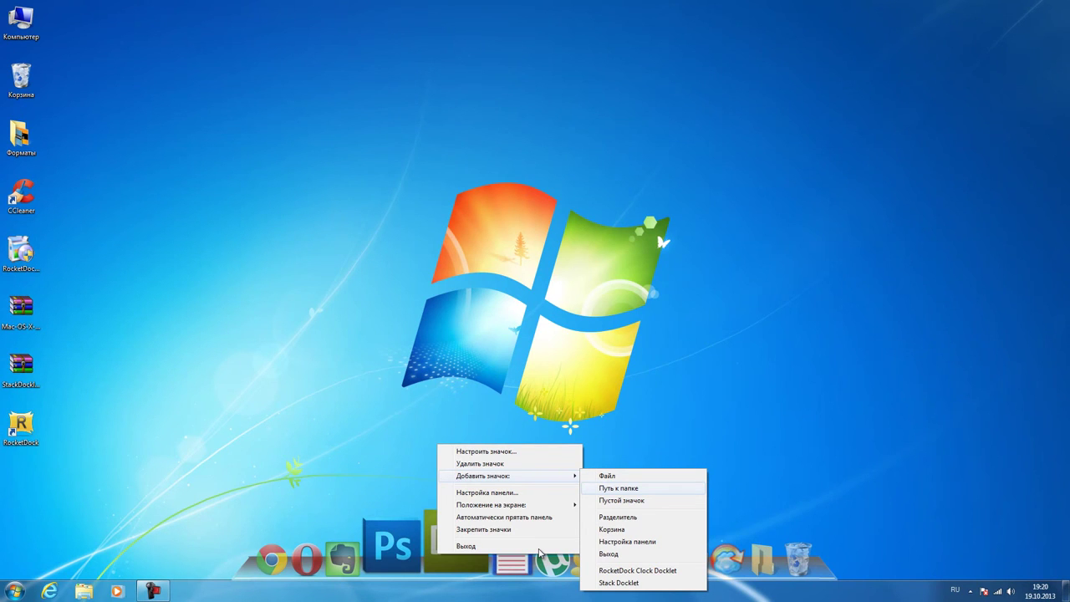
{"action": "key", "text": "Return"}
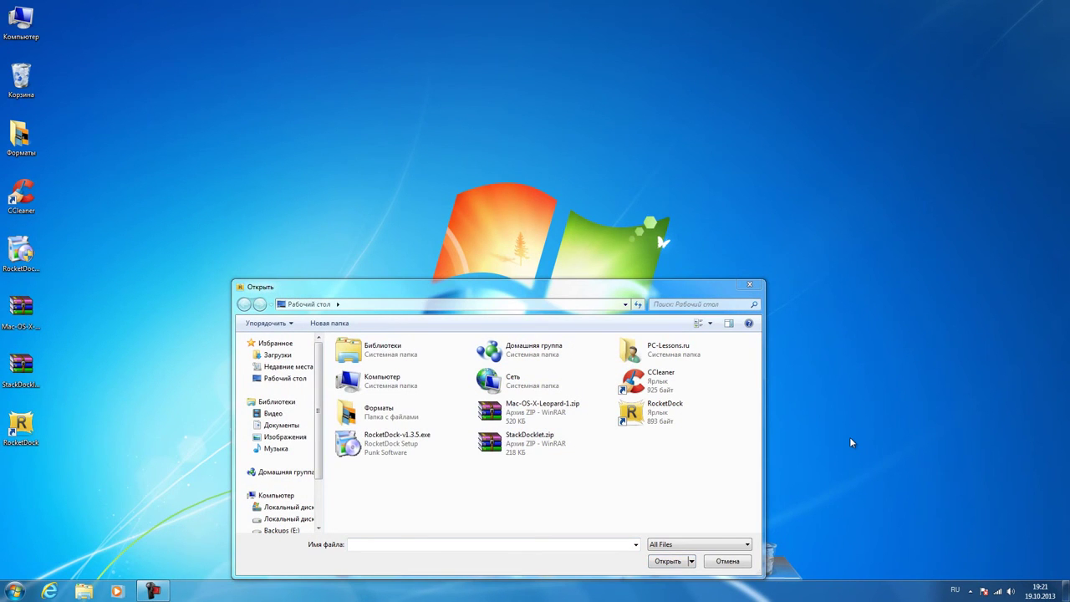
{"action": "double_click", "coordinate": [668, 392]}
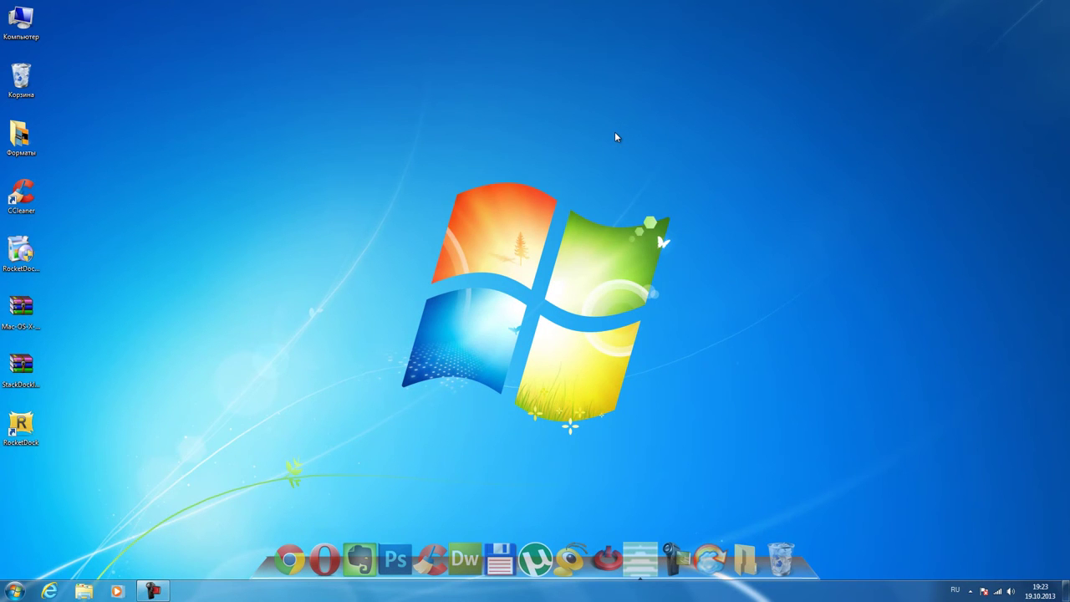
{"action": "left_click_drag", "start_coordinate": [21, 195], "coordinate": [285, 493]}
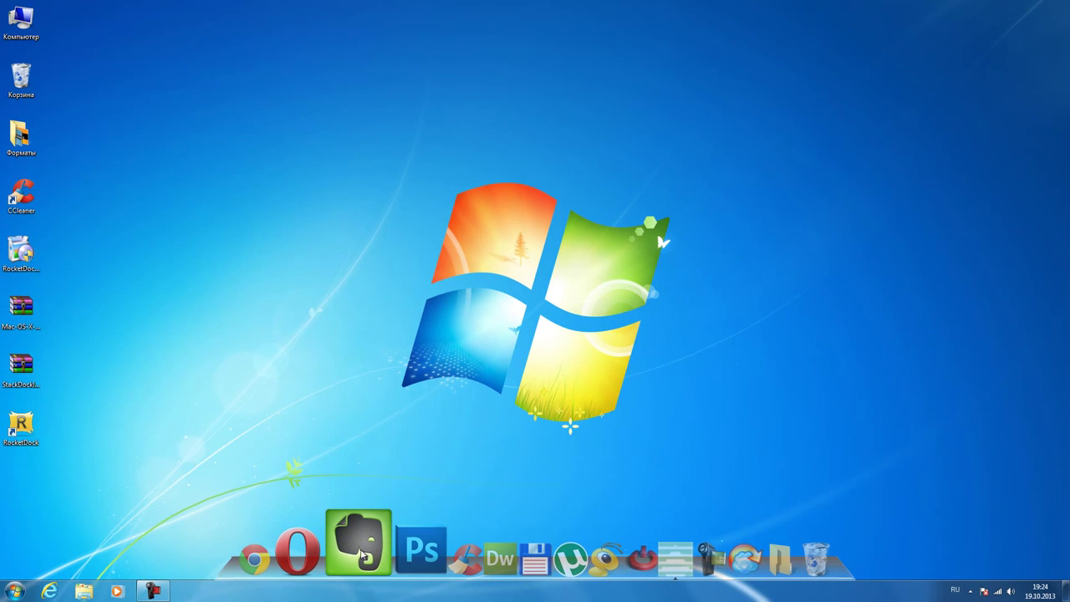
Move the Evernote icon to just after uTorrent, and take the uTorrent, Dreamweaver and Evernote icons off the dock.
{"action": "left_click_drag", "start_coordinate": [362, 555], "coordinate": [556, 551]}
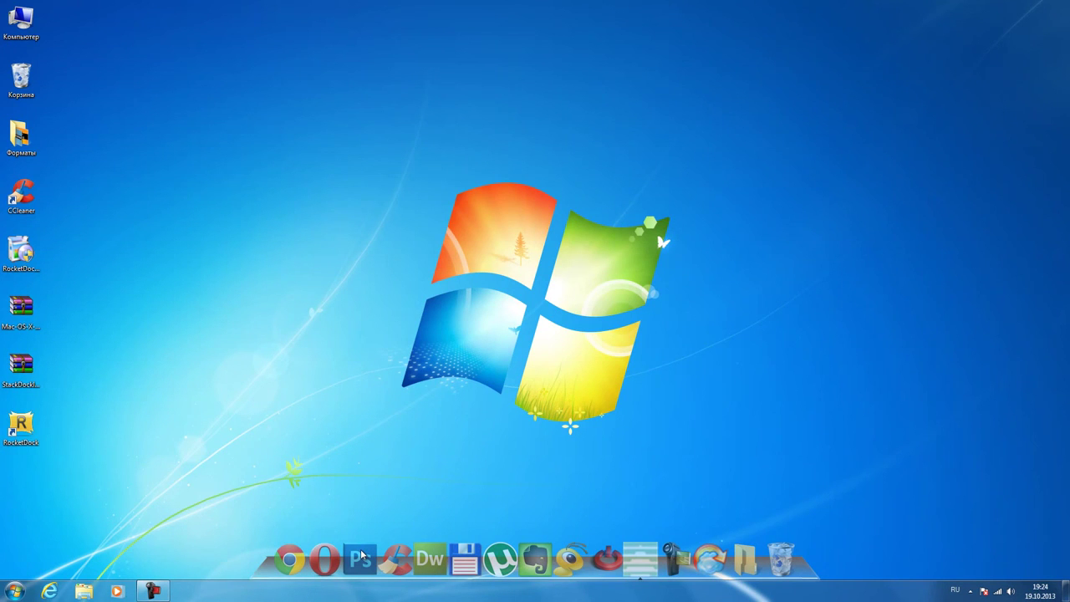
{"action": "left_click_drag", "start_coordinate": [501, 549], "coordinate": [504, 402]}
{"action": "left_click_drag", "start_coordinate": [447, 558], "coordinate": [454, 382]}
{"action": "left_click_drag", "start_coordinate": [502, 559], "coordinate": [495, 399]}
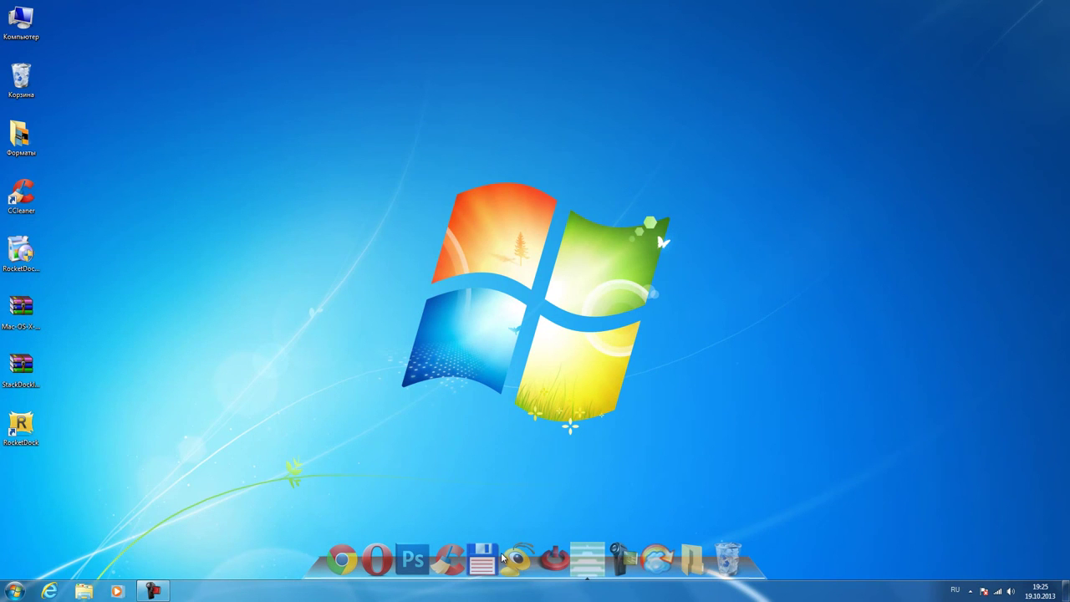
Lock the dock's icons in place with the option Закрепить значки.
{"action": "right_click", "coordinate": [499, 557]}
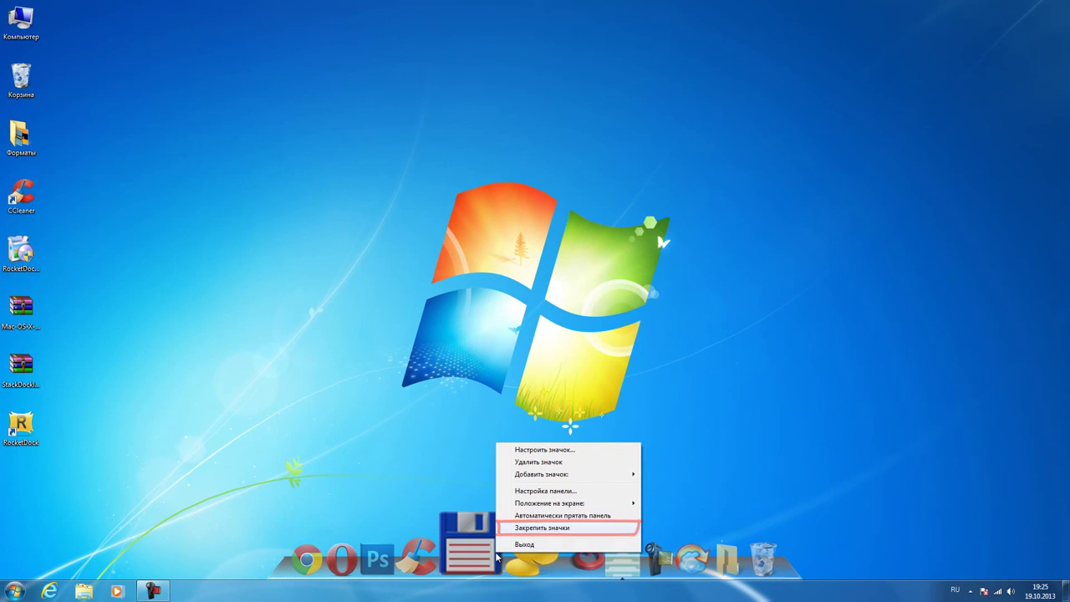
{"action": "key", "text": "Escape"}
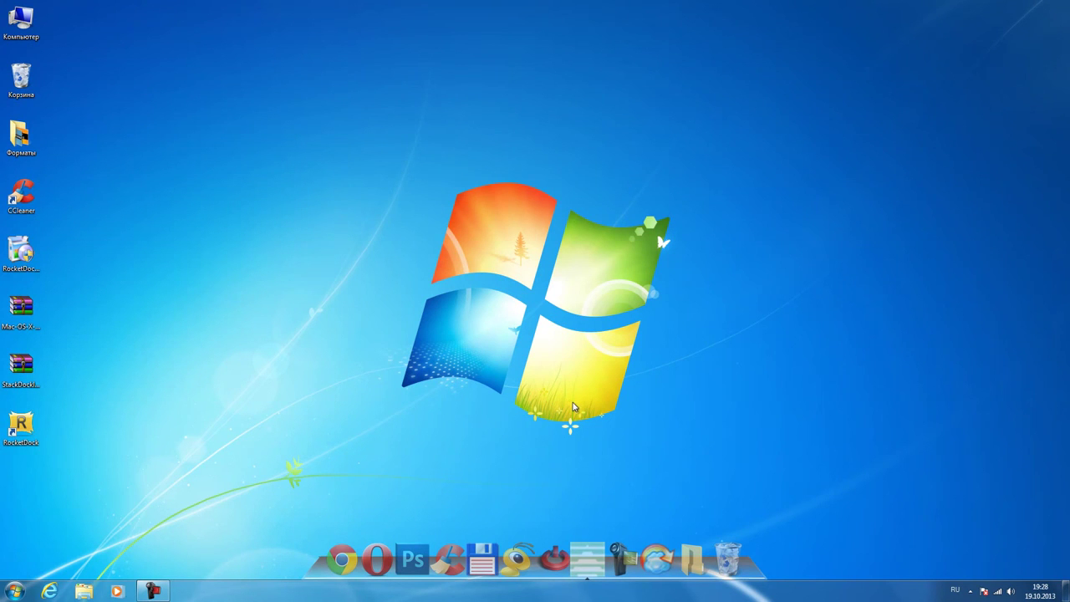
Change the image of the UTM5 Wintray Client dock icon to internet_connect.png in its icon settings.
{"action": "left_click", "coordinate": [583, 568]}
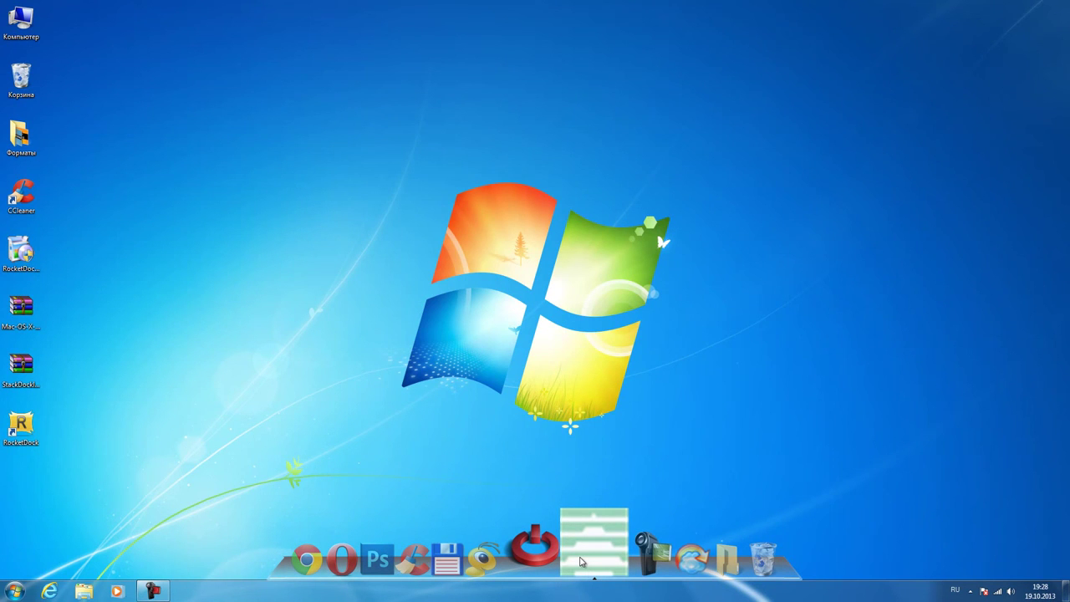
{"action": "right_click", "coordinate": [583, 561]}
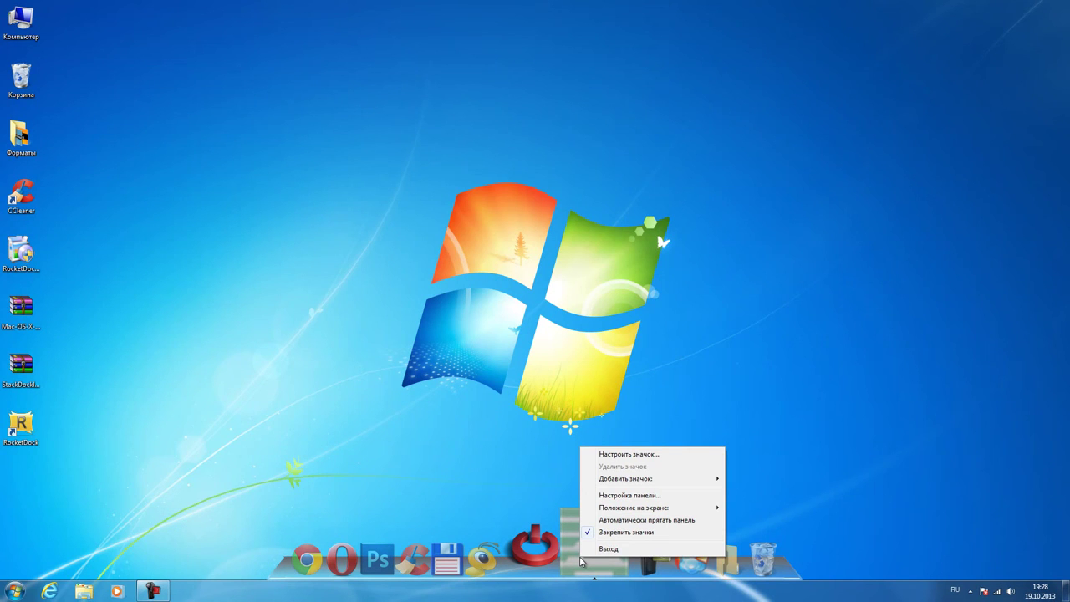
{"action": "key", "text": "Down"}
{"action": "key", "text": "Return"}
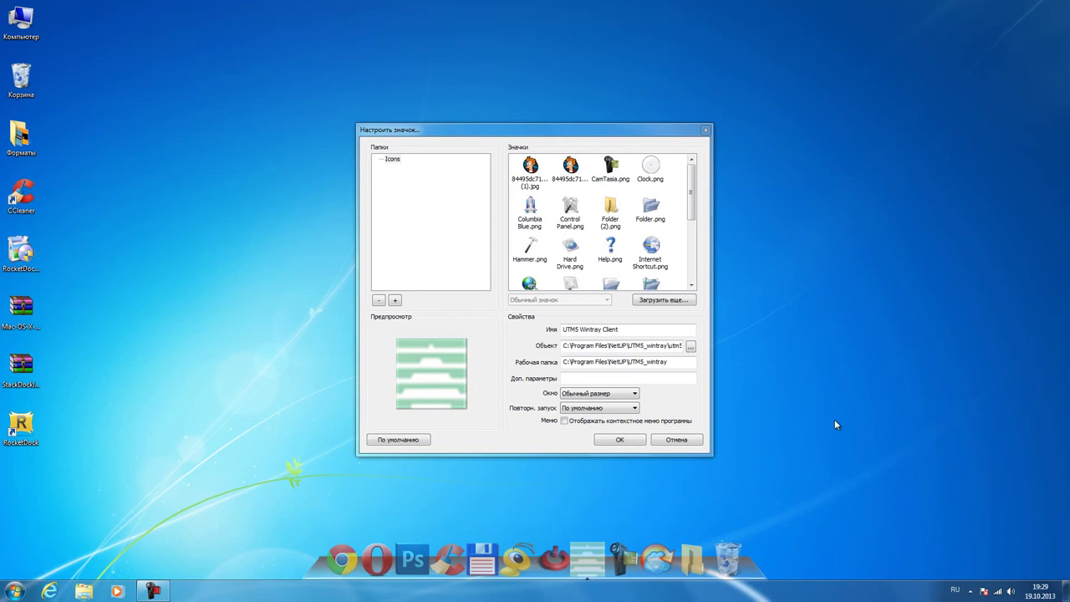
{"action": "scroll", "coordinate": [693, 188], "scroll_direction": "down", "scroll_amount": 4}
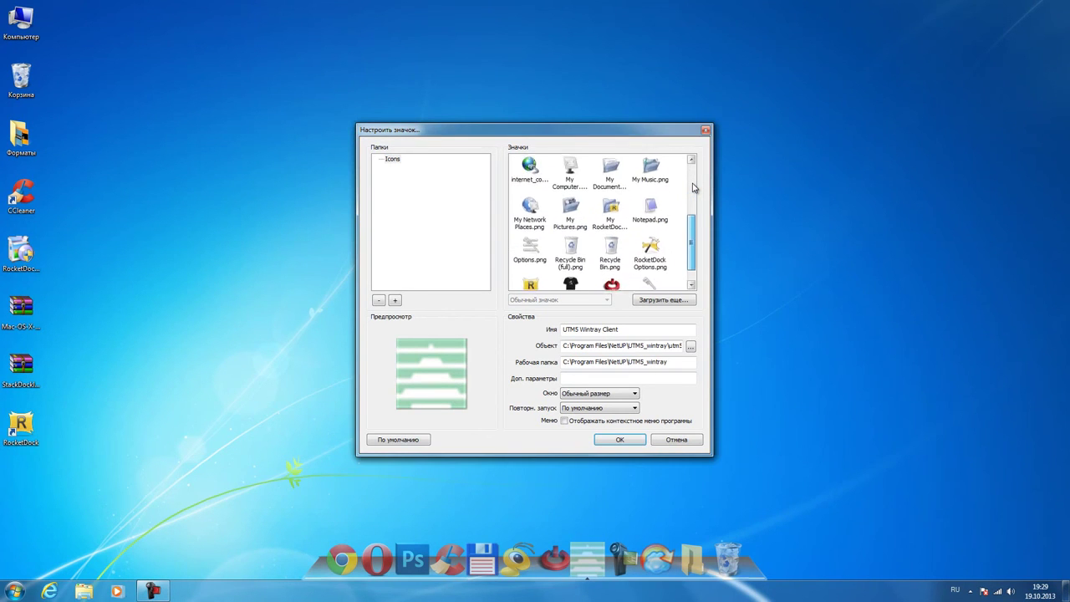
{"action": "scroll", "coordinate": [694, 188], "scroll_direction": "up", "scroll_amount": 1}
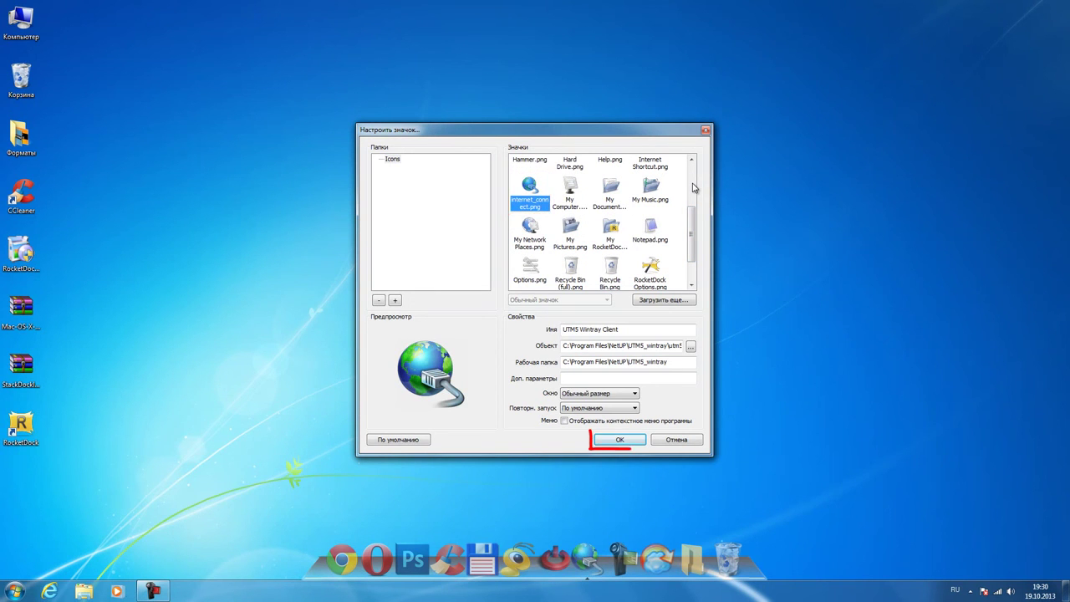
{"action": "key", "text": "Return"}
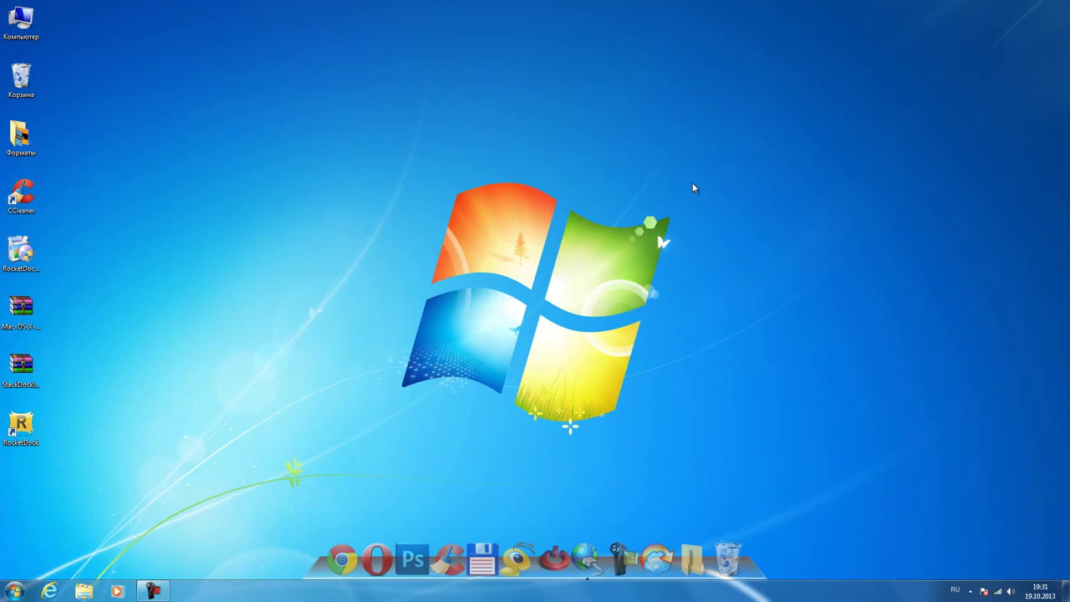
Go to the file location of the RocketDock desktop shortcut and open the Icons folder there to view its images.
{"action": "right_click", "coordinate": [28, 428]}
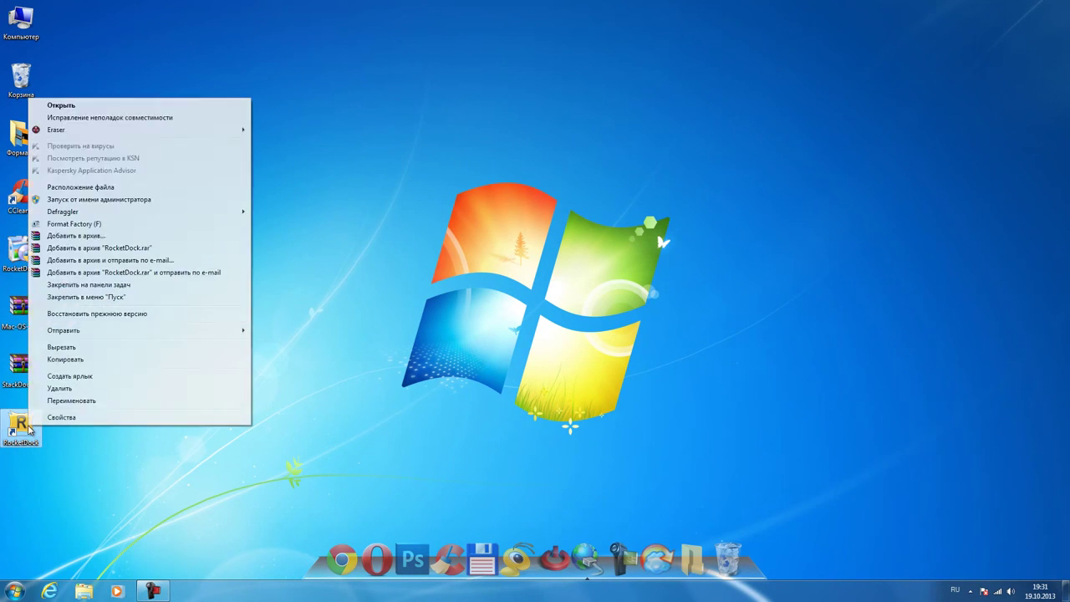
{"action": "left_click", "coordinate": [128, 187]}
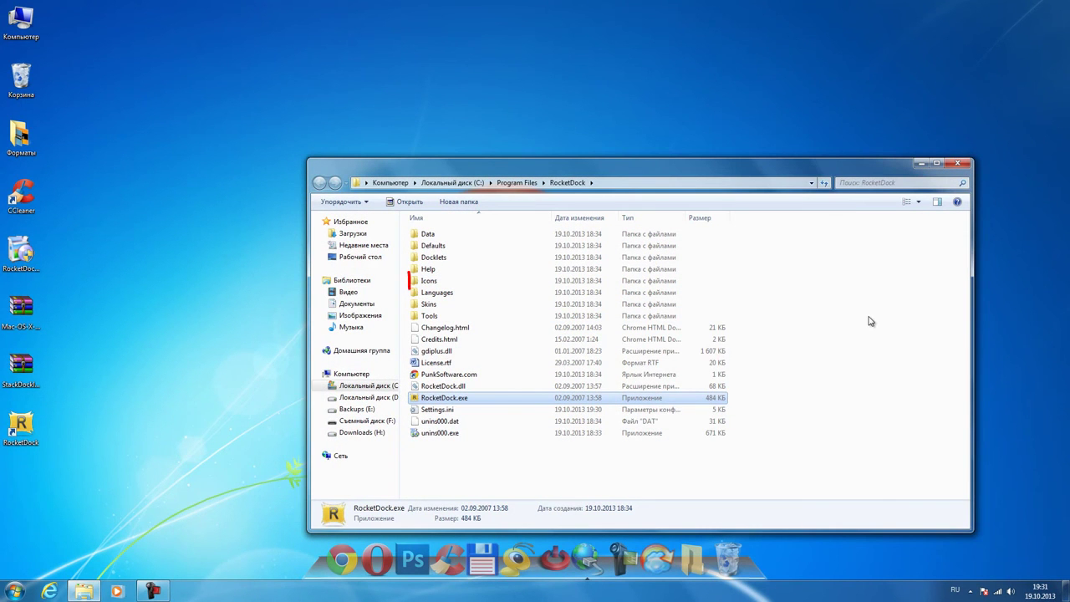
{"action": "left_click", "coordinate": [447, 284]}
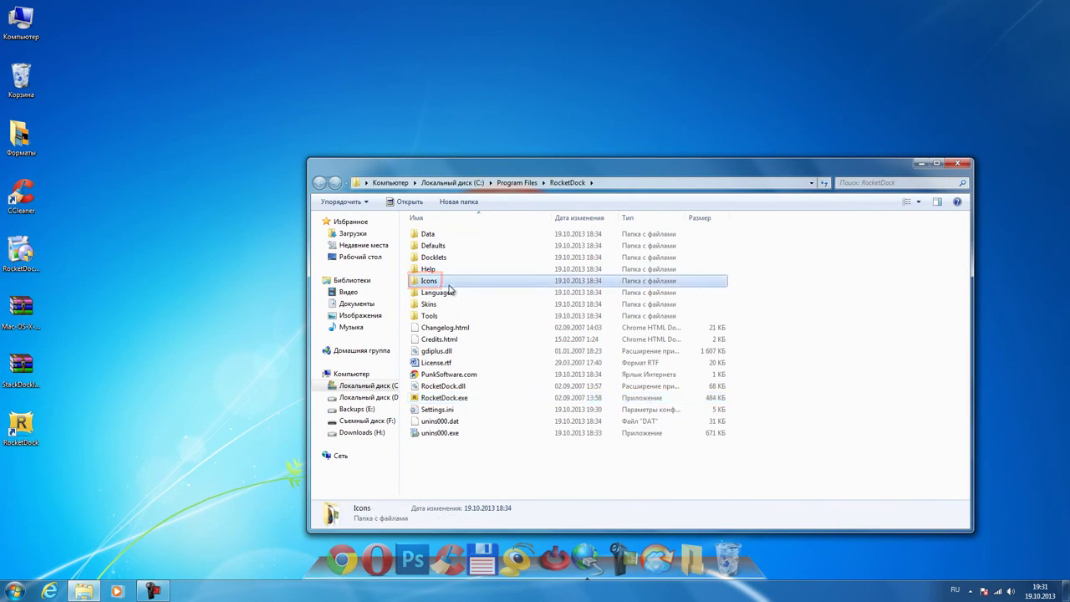
{"action": "double_click", "coordinate": [447, 284]}
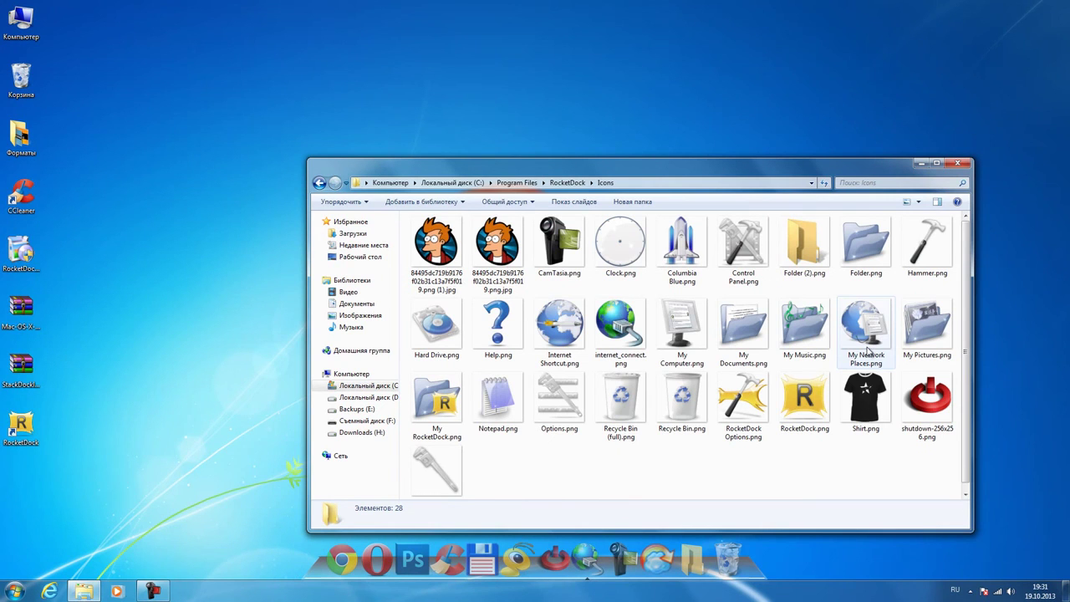